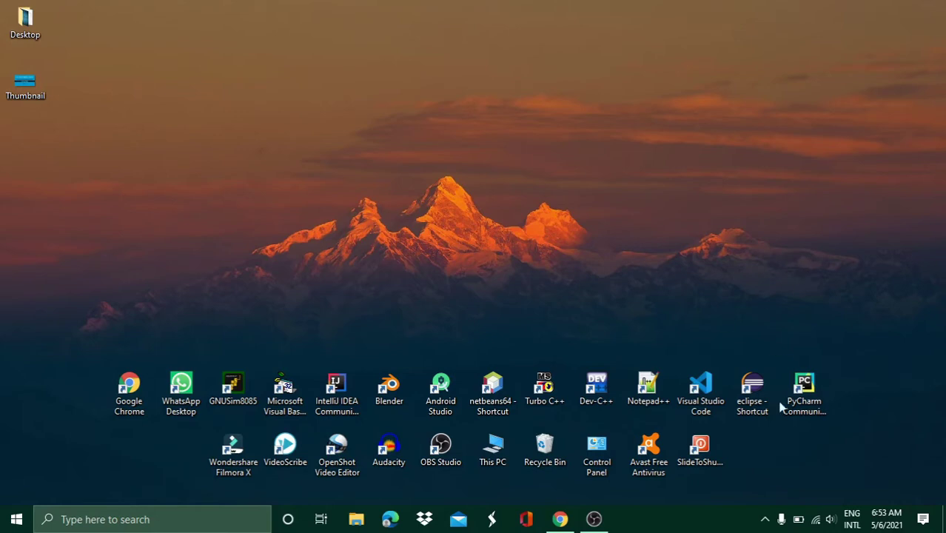
Launch Google Chrome from the taskbar
{"action": "left_click", "coordinate": [560, 519]}
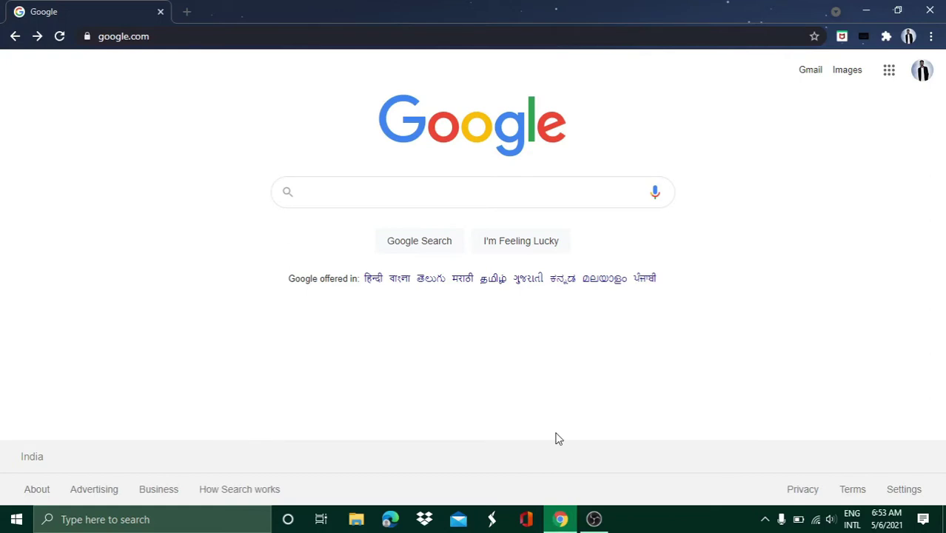
Search Google for 'oracle 11g express edition download' and open the 'Database Software Downloads | Oracle India' result
{"action": "type", "text": "oracle "}
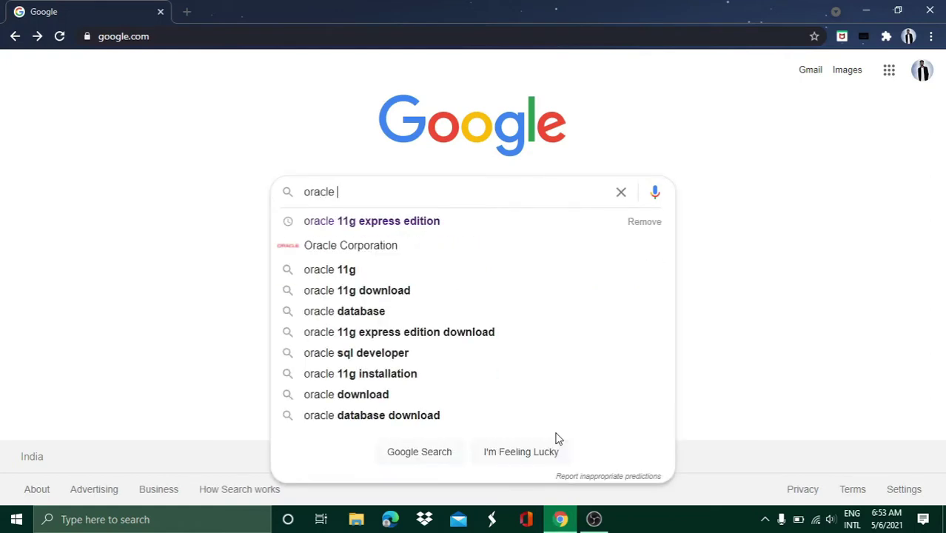
{"action": "type", "text": "11g "}
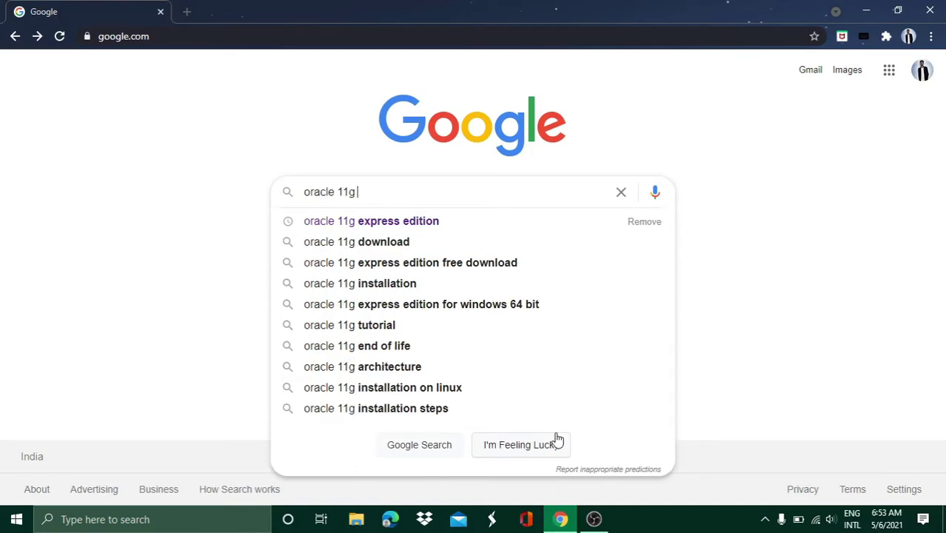
{"action": "type", "text": "expres"}
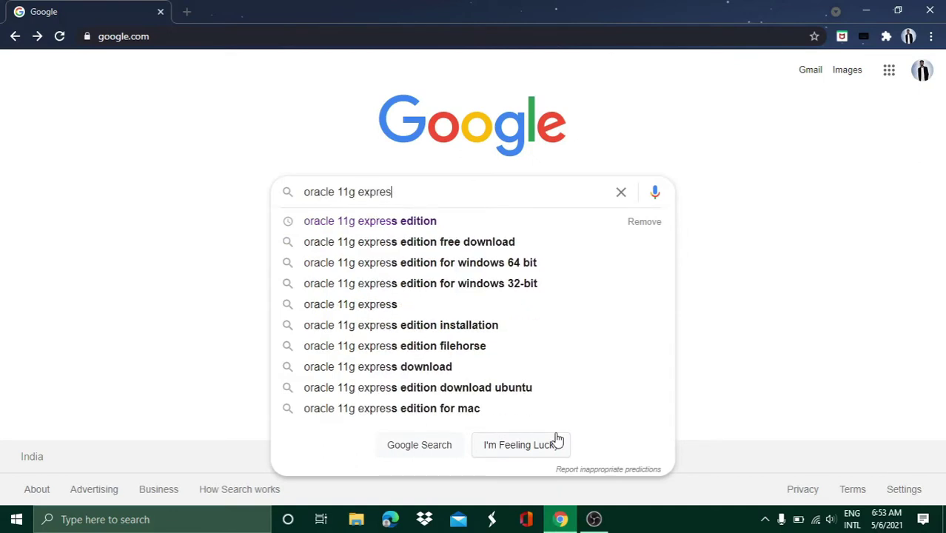
{"action": "type", "text": "s edit"}
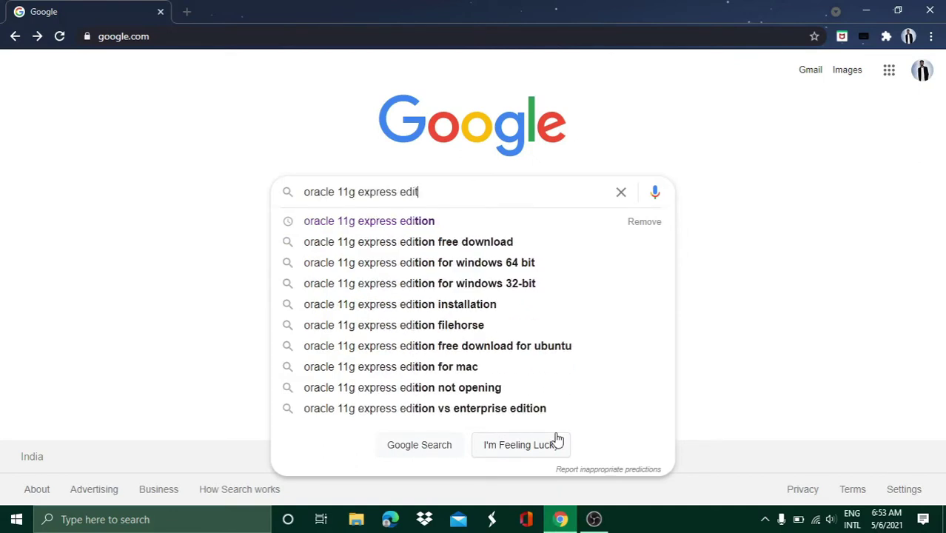
{"action": "type", "text": "ion dow"}
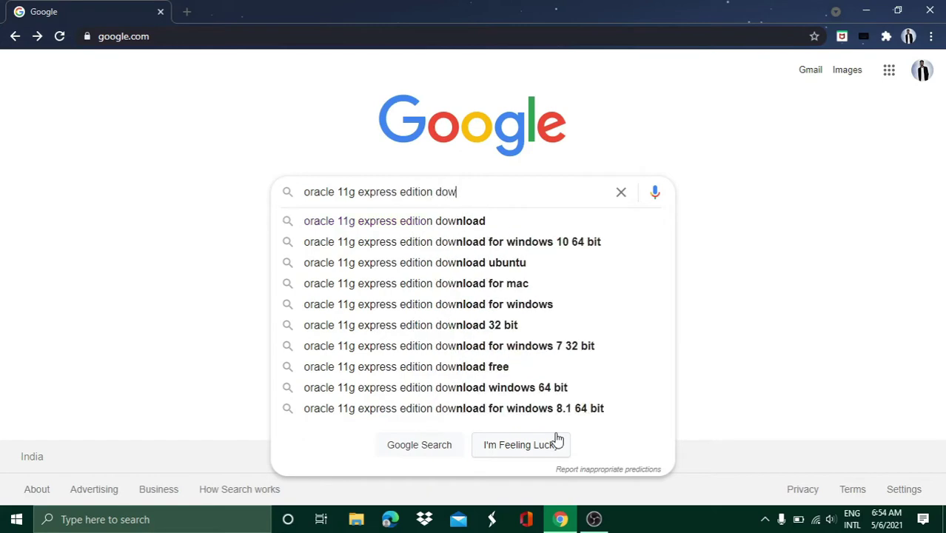
{"action": "key", "text": "Down"}
{"action": "key", "text": "Return"}
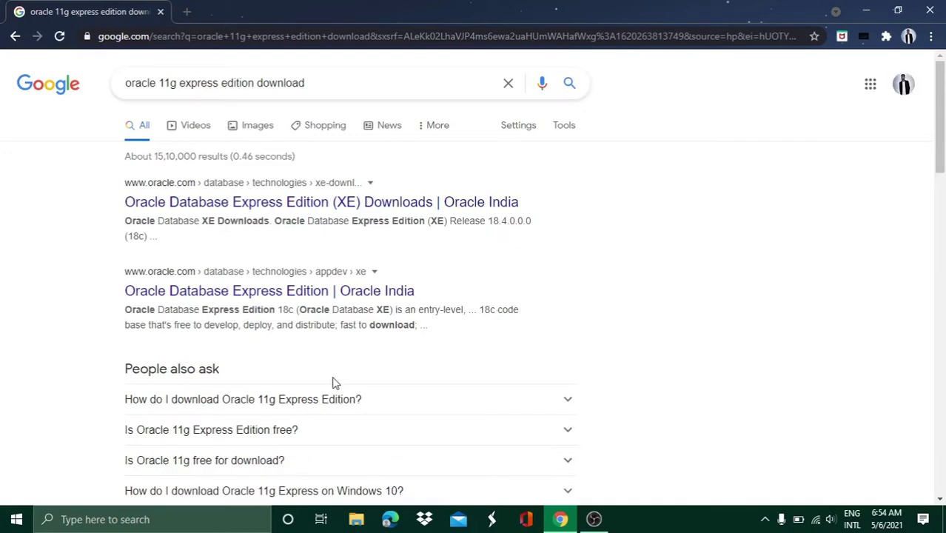
{"action": "scroll", "coordinate": [333, 382], "scroll_direction": "down", "scroll_amount": 3}
{"action": "scroll", "coordinate": [332, 378], "scroll_direction": "down", "scroll_amount": 2}
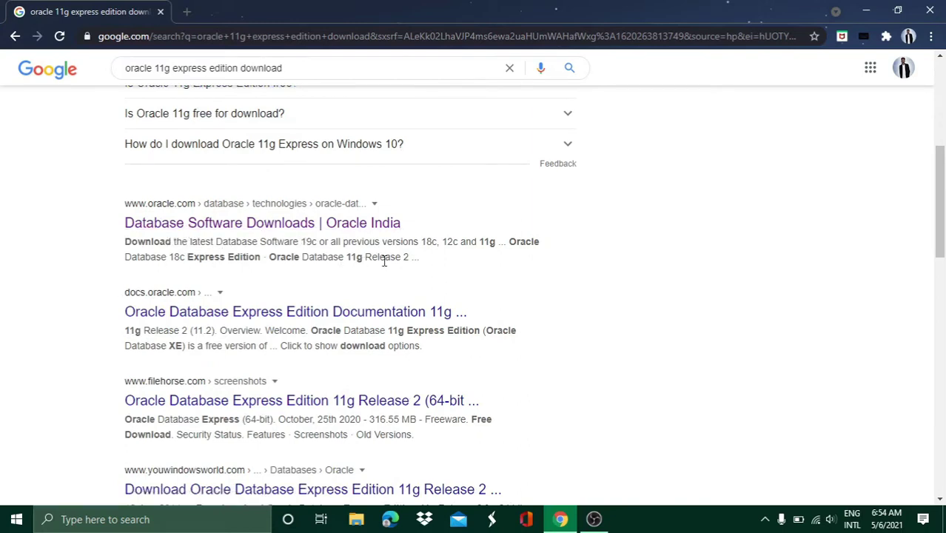
{"action": "left_click", "coordinate": [300, 229]}
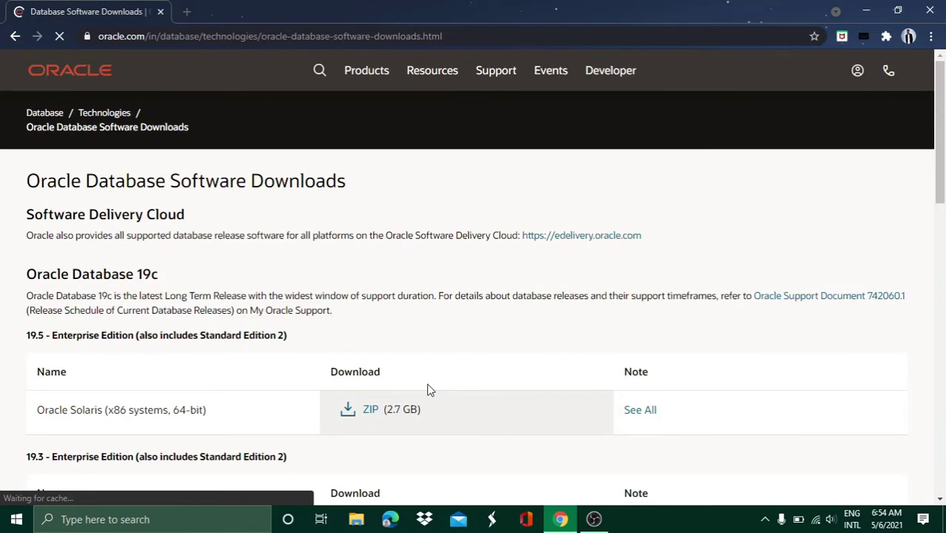
Scroll down Oracle's downloads page toward the Oracle Database Express Edition section
{"action": "scroll", "coordinate": [430, 390], "scroll_direction": "down", "scroll_amount": 2}
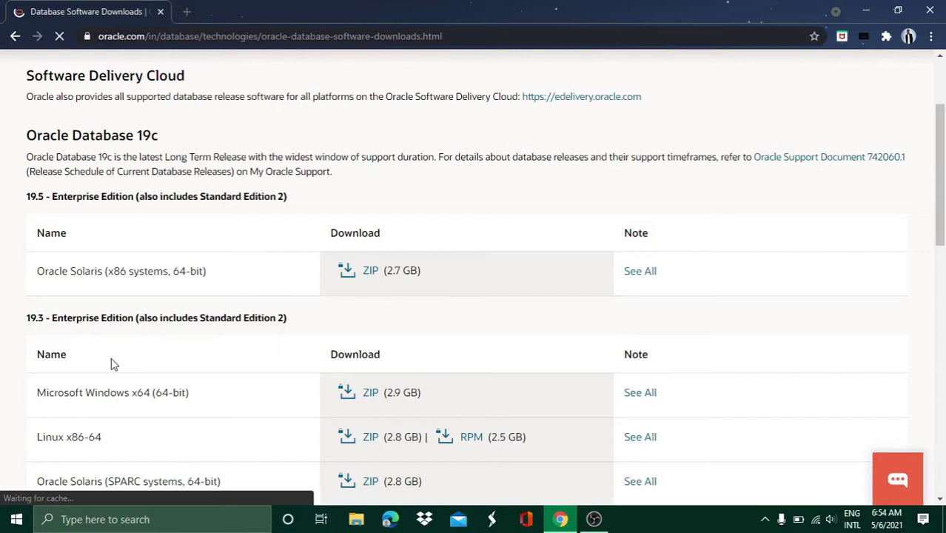
{"action": "scroll", "coordinate": [111, 363], "scroll_direction": "down", "scroll_amount": 3}
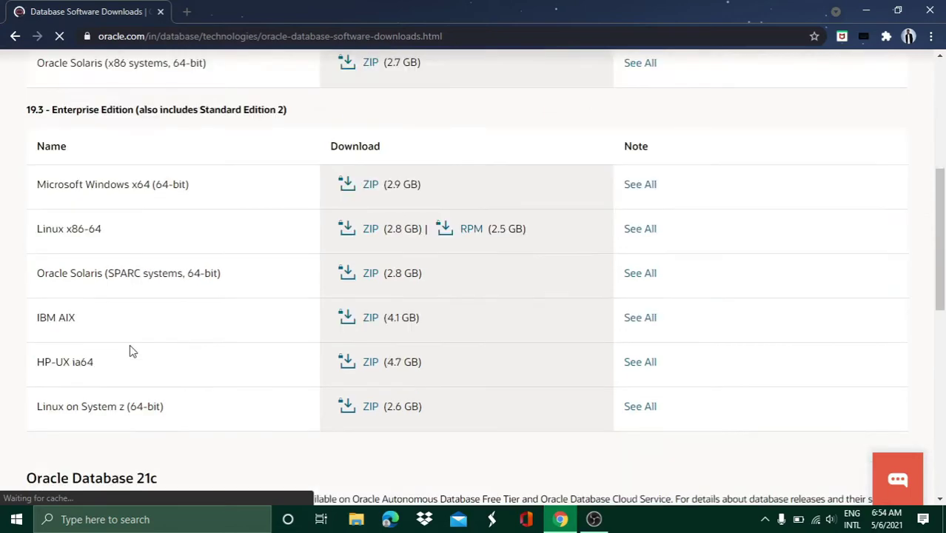
{"action": "scroll", "coordinate": [127, 268], "scroll_direction": "down", "scroll_amount": 5}
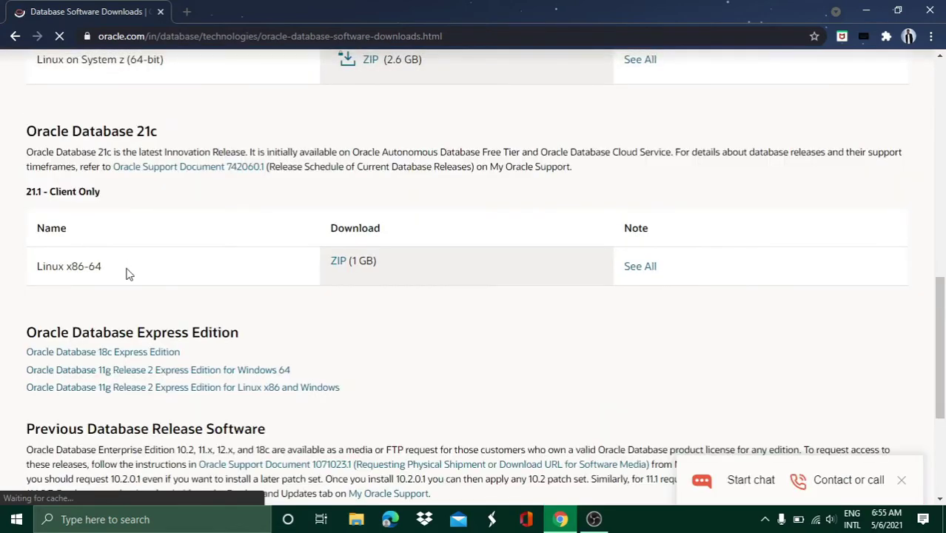
{"action": "scroll", "coordinate": [112, 337], "scroll_direction": "down", "scroll_amount": 1}
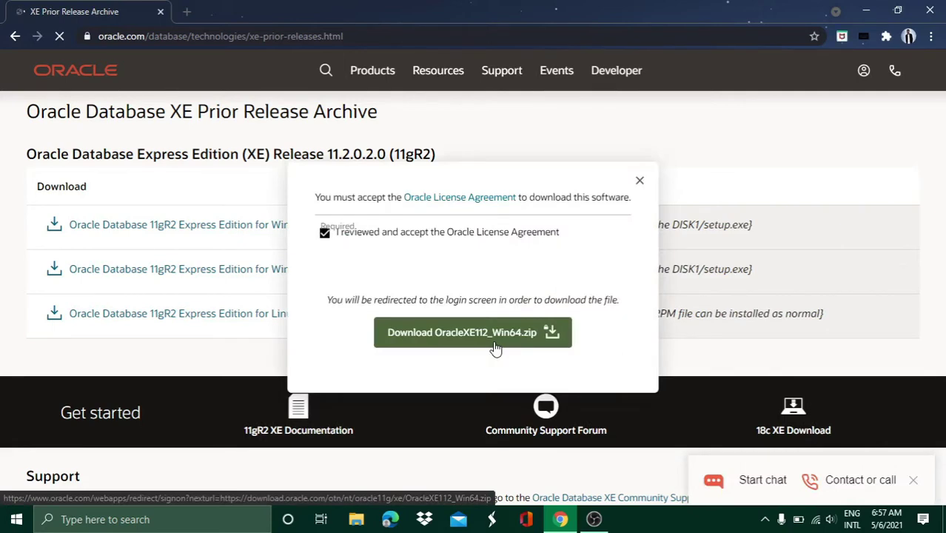
Request the OracleXE112_Win64.zip download
{"action": "left_click", "coordinate": [496, 345]}
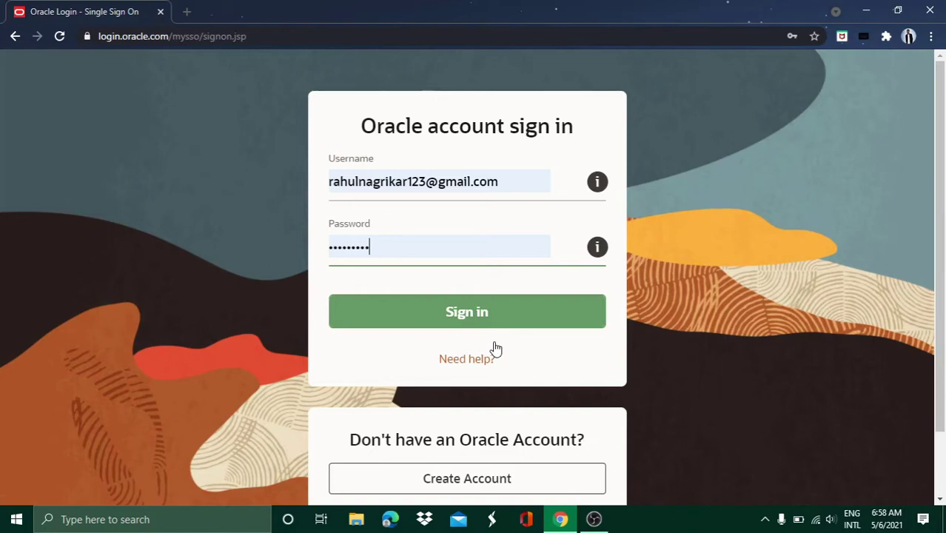
Sign in to the Oracle account so the 316.54 MB OracleXE112_Win64.zip download proceeds
{"action": "left_click", "coordinate": [426, 309]}
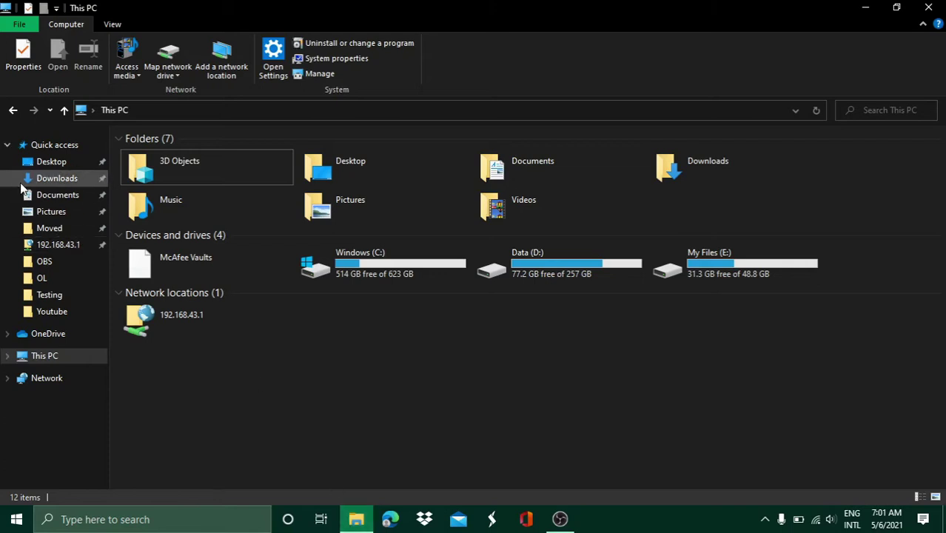
Browse to Data (D:) > Software > Oracle EX 11g and bring up the OracleXE112_Win64 ZIP's context menu
{"action": "left_click", "coordinate": [570, 267]}
{"action": "double_click", "coordinate": [571, 268]}
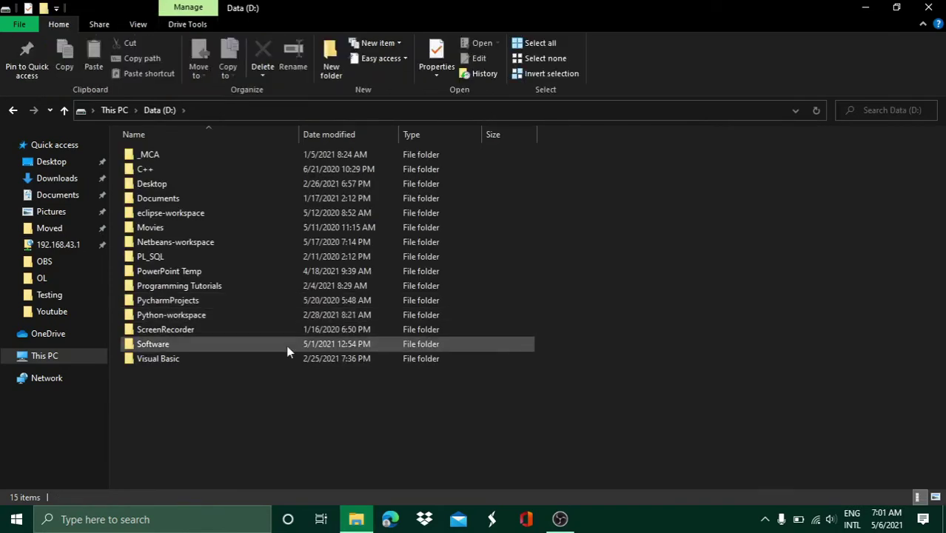
{"action": "double_click", "coordinate": [226, 344]}
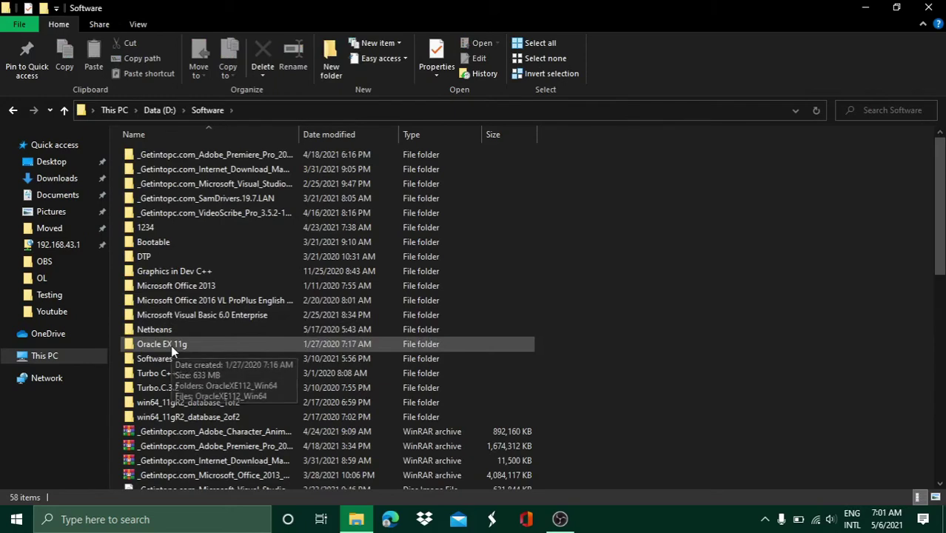
{"action": "left_click", "coordinate": [171, 345]}
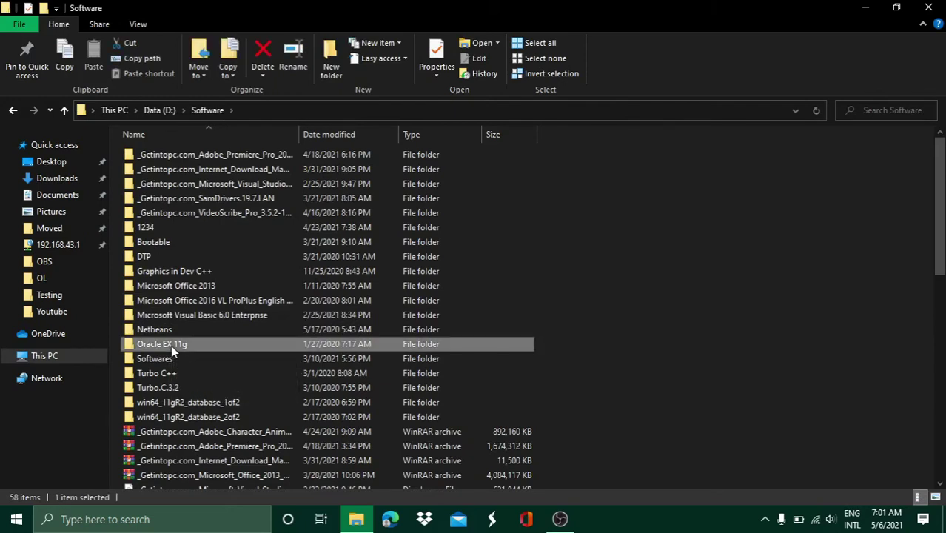
{"action": "double_click", "coordinate": [171, 345]}
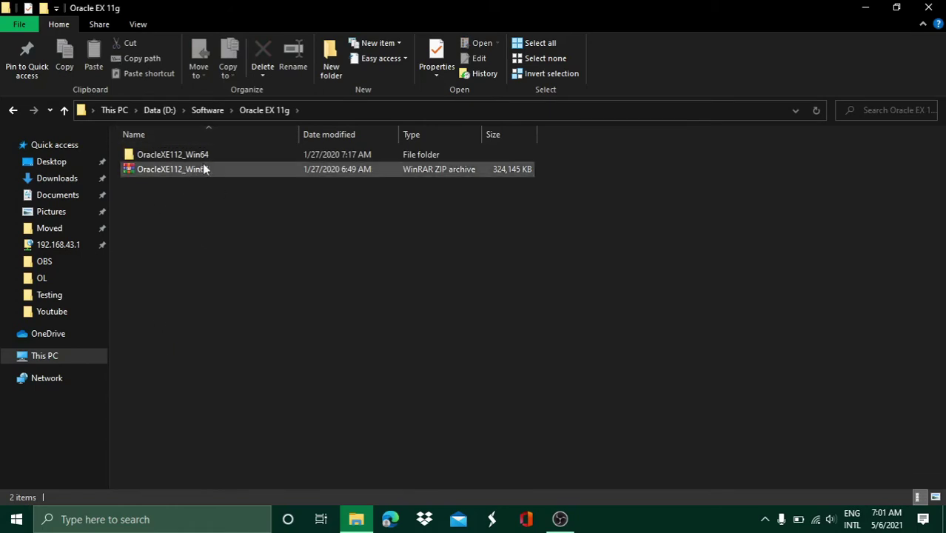
{"action": "left_click", "coordinate": [190, 168]}
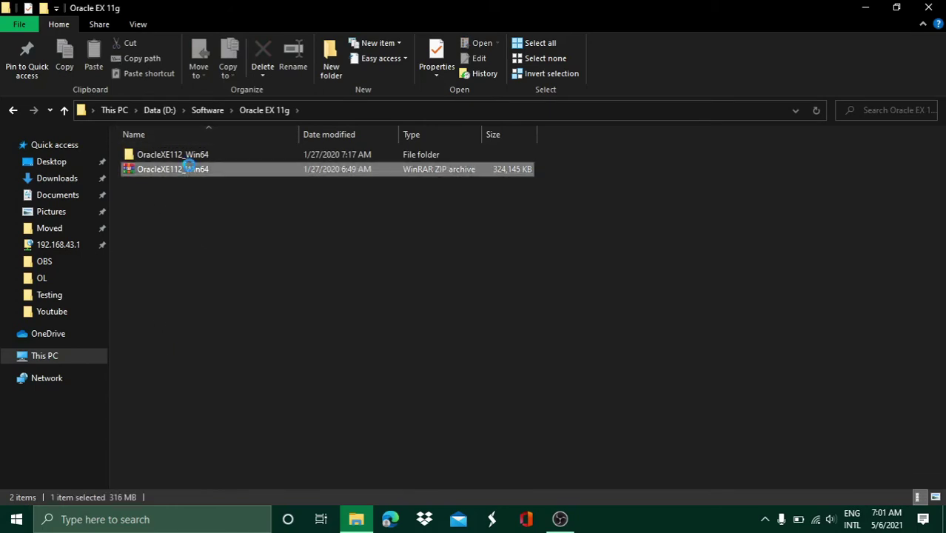
{"action": "right_click", "coordinate": [189, 168]}
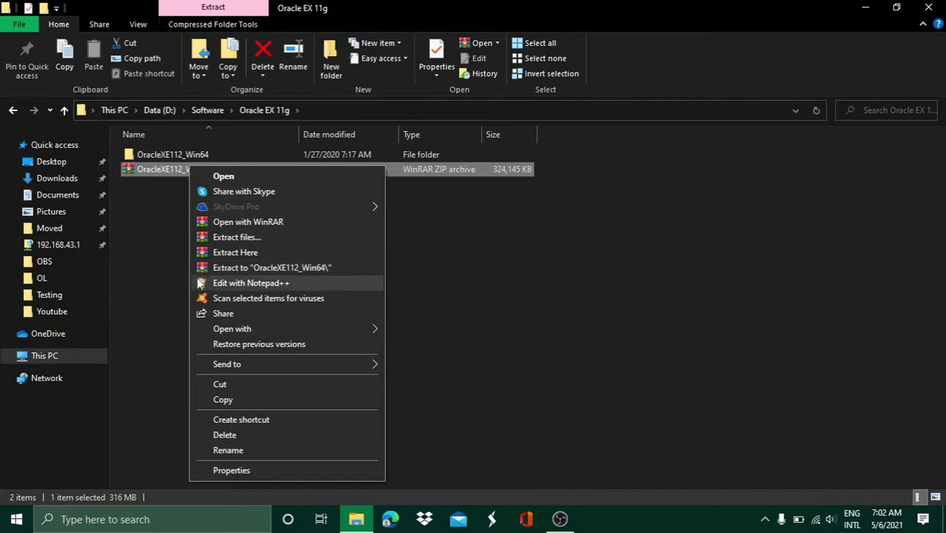
Dismiss the context menu, go into OracleXE112_Win64 > DISK1, and run setup
{"action": "left_click", "coordinate": [160, 231]}
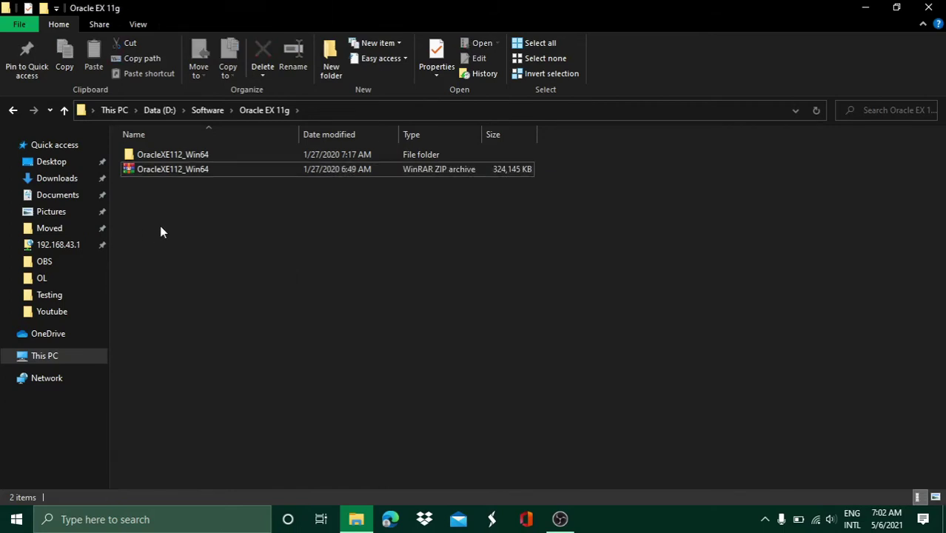
{"action": "left_click", "coordinate": [178, 155]}
{"action": "double_click", "coordinate": [177, 155]}
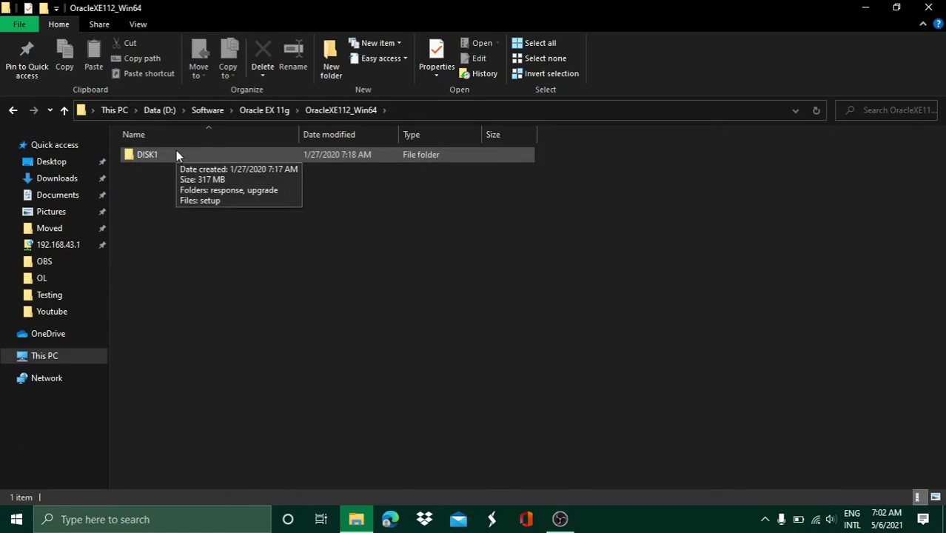
{"action": "left_click", "coordinate": [176, 154]}
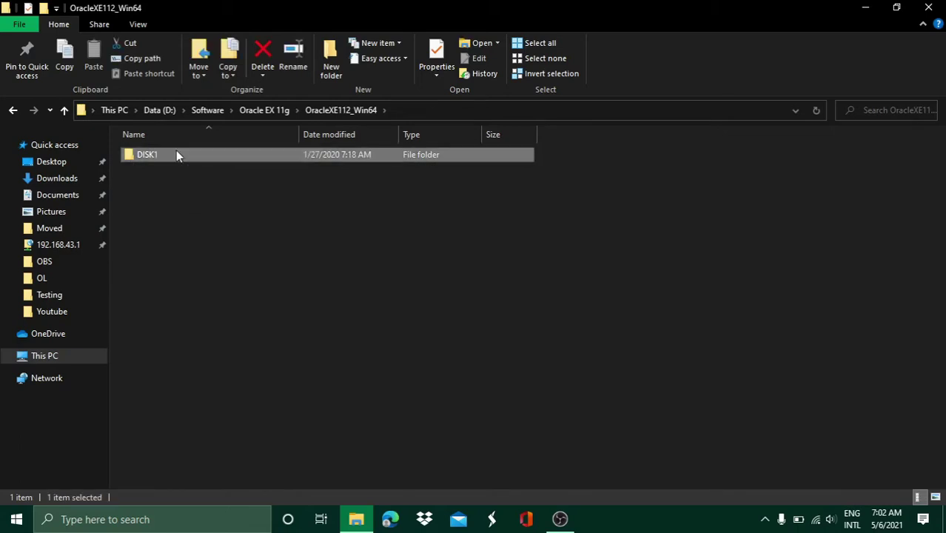
{"action": "double_click", "coordinate": [176, 154]}
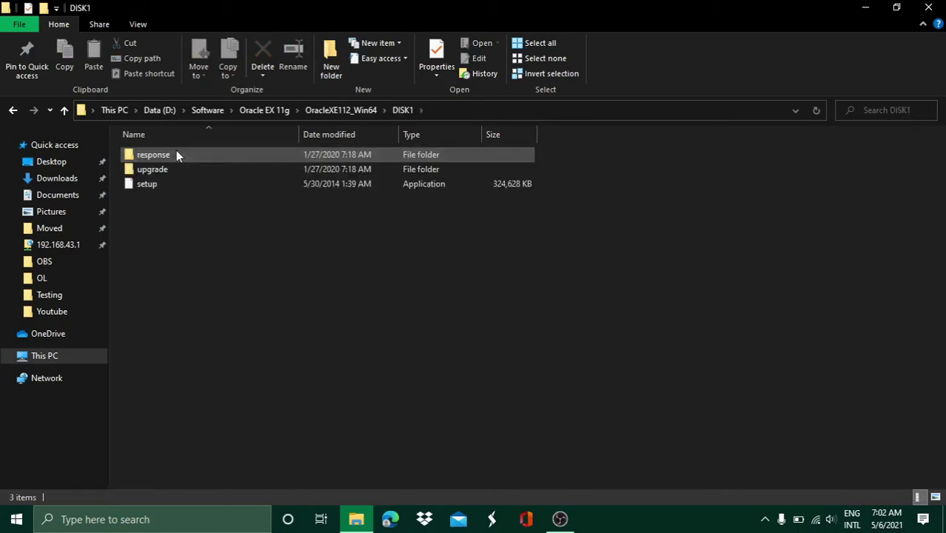
{"action": "double_click", "coordinate": [180, 191]}
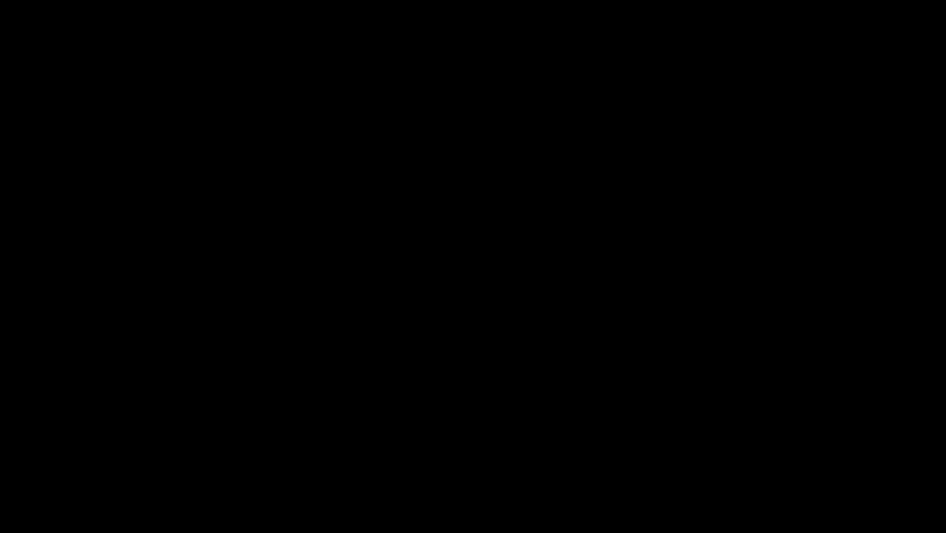
Approve the User Account Control prompt so the XE install wizard starts
{"action": "left_click", "coordinate": [433, 363]}
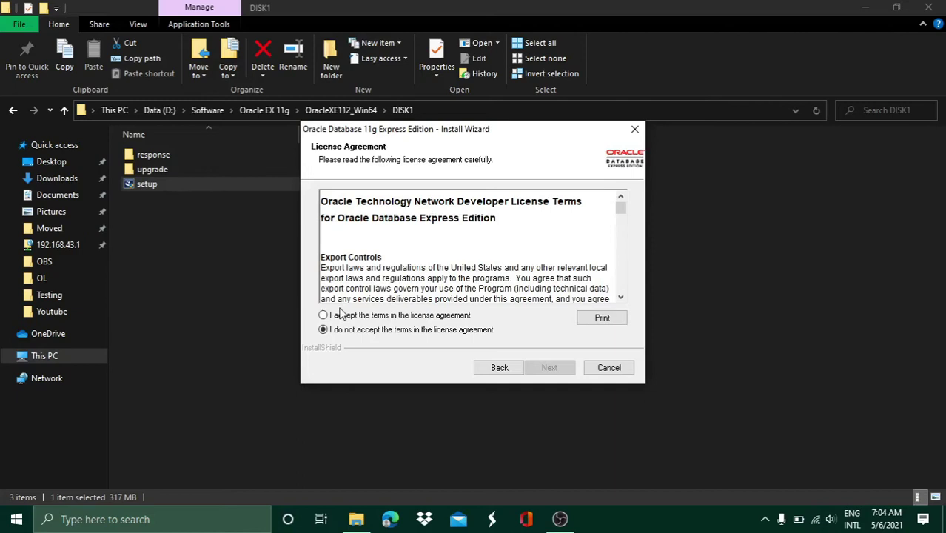
Accept the license, keep C:\oraclexe\ as destination, and confirm installing into the non-empty folder
{"action": "left_click", "coordinate": [340, 314]}
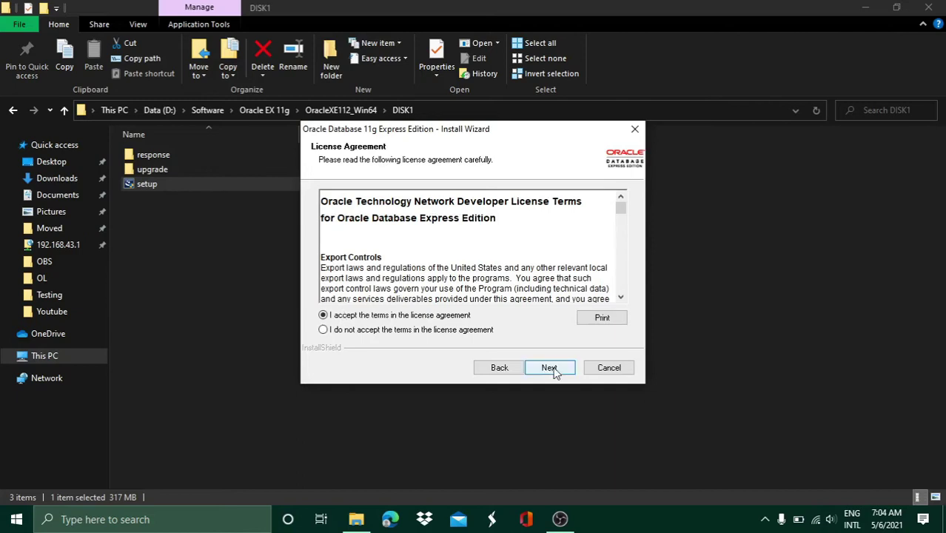
{"action": "left_click", "coordinate": [549, 368]}
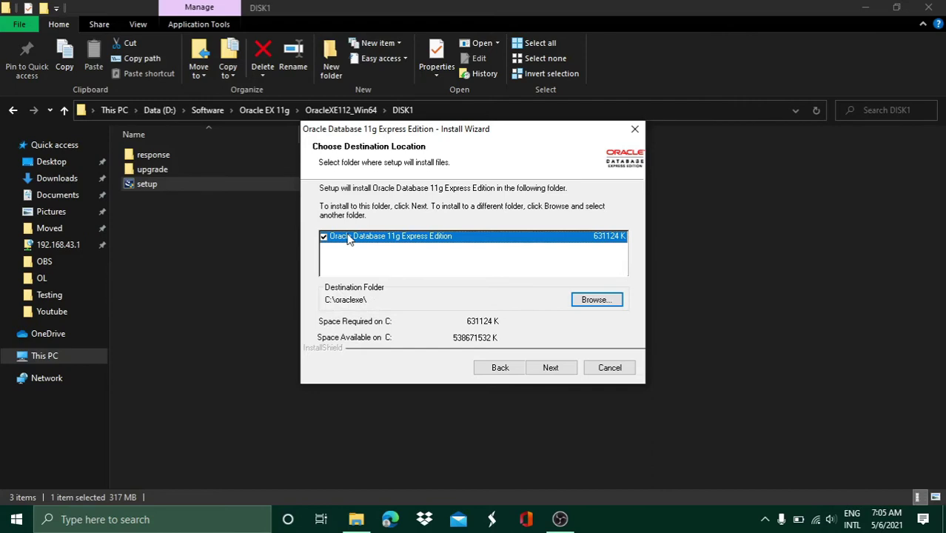
{"action": "left_click", "coordinate": [562, 370]}
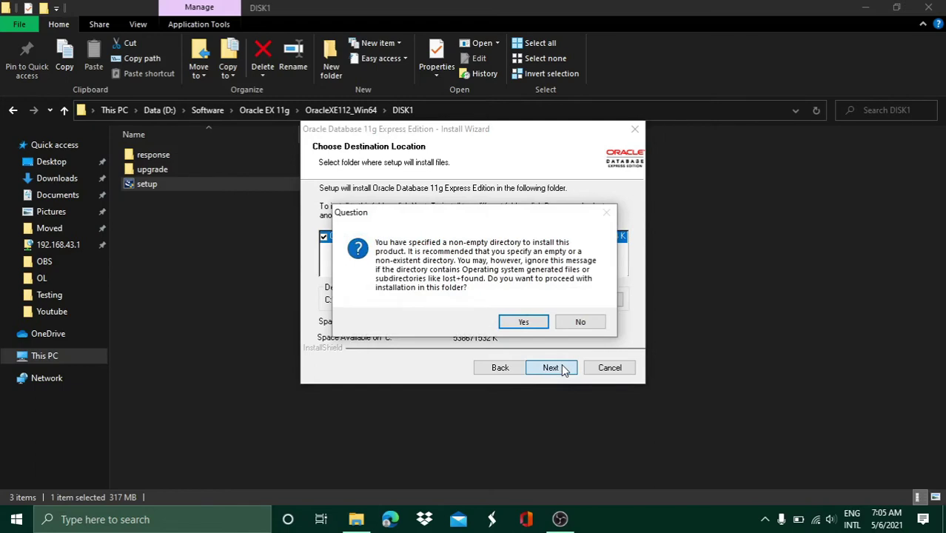
{"action": "left_click", "coordinate": [524, 323]}
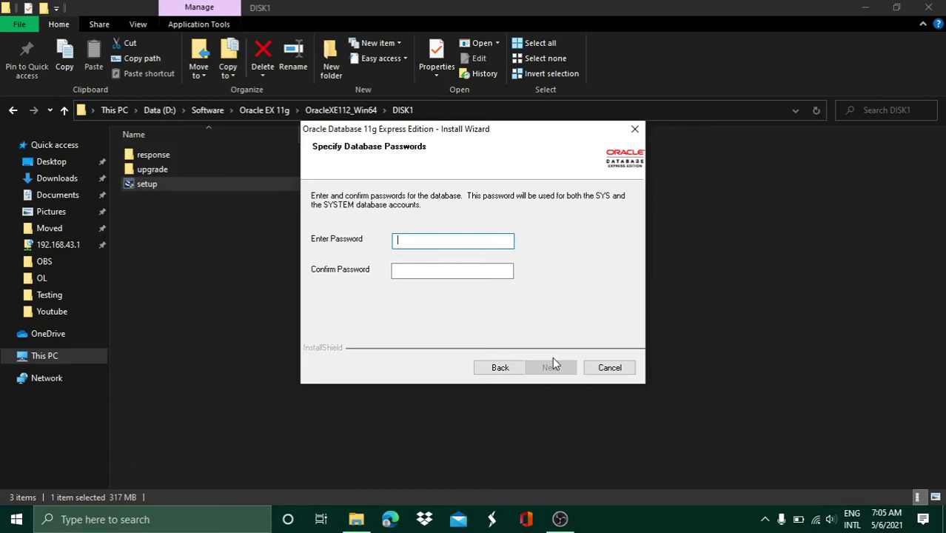
Enter and confirm the SYS/SYSTEM database password, then continue to the Summary page
{"action": "type", "text": "admin"}
{"action": "left_click", "coordinate": [438, 272]}
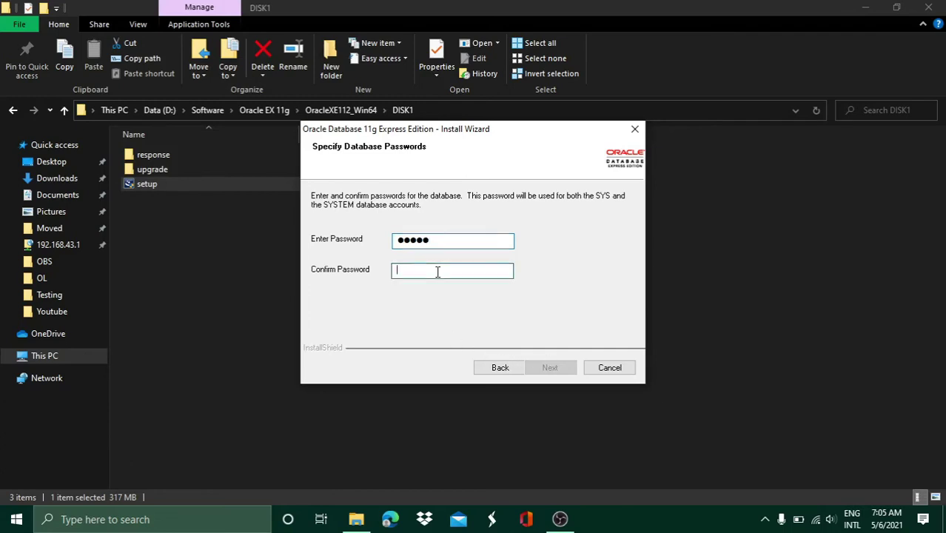
{"action": "type", "text": "admi"}
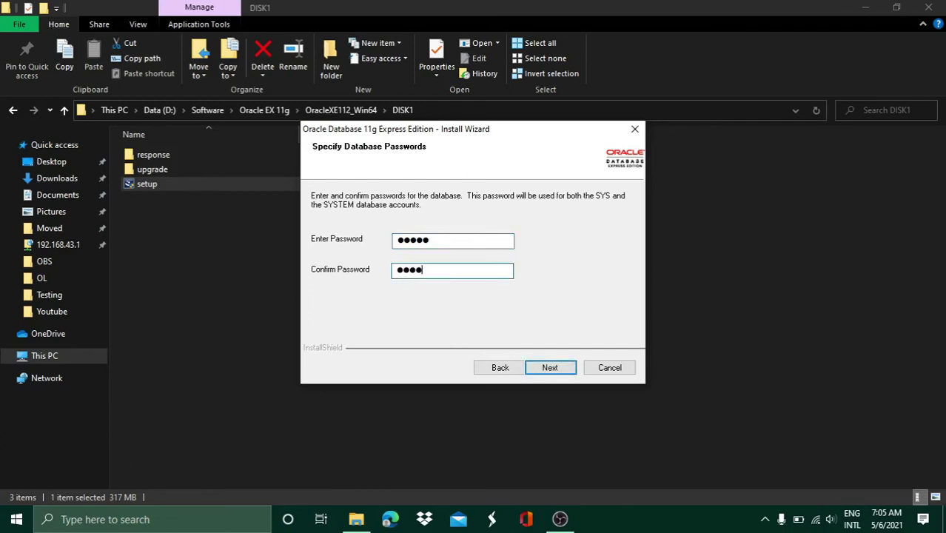
{"action": "type", "text": "n"}
{"action": "left_click", "coordinate": [549, 372]}
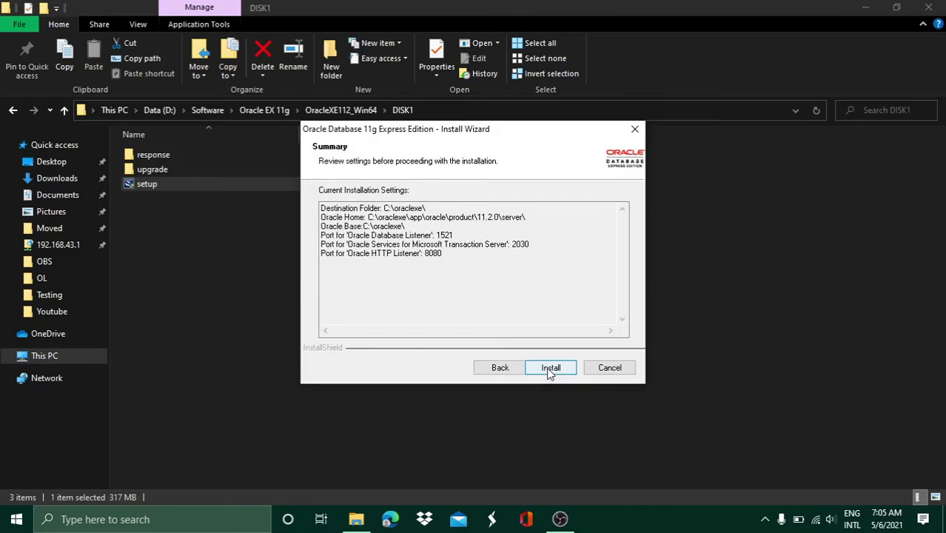
Install Oracle Database 11g XE with the summary settings and wait until setup finishes
{"action": "left_click", "coordinate": [550, 368]}
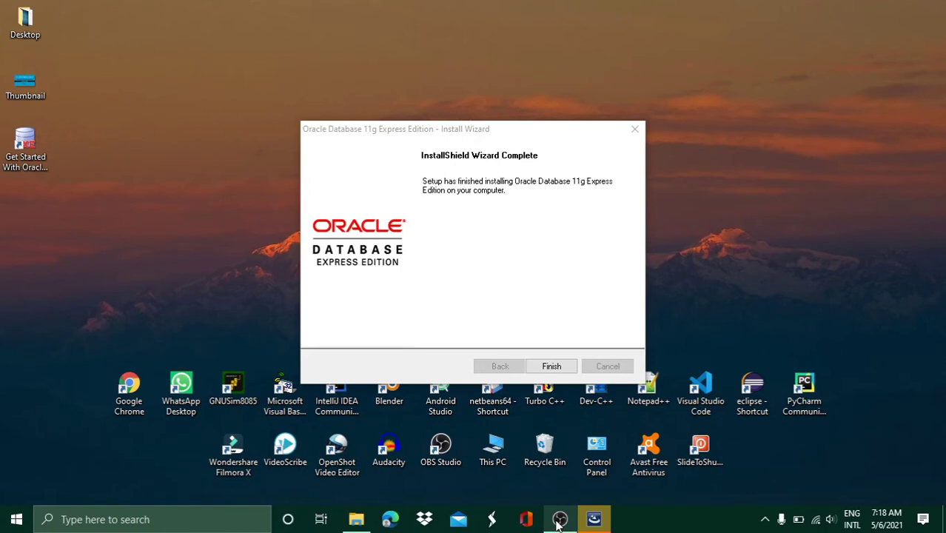
Finish the installer, try the Get Started shortcut, and dismiss its %HTTPPORT% address error
{"action": "left_click", "coordinate": [552, 367]}
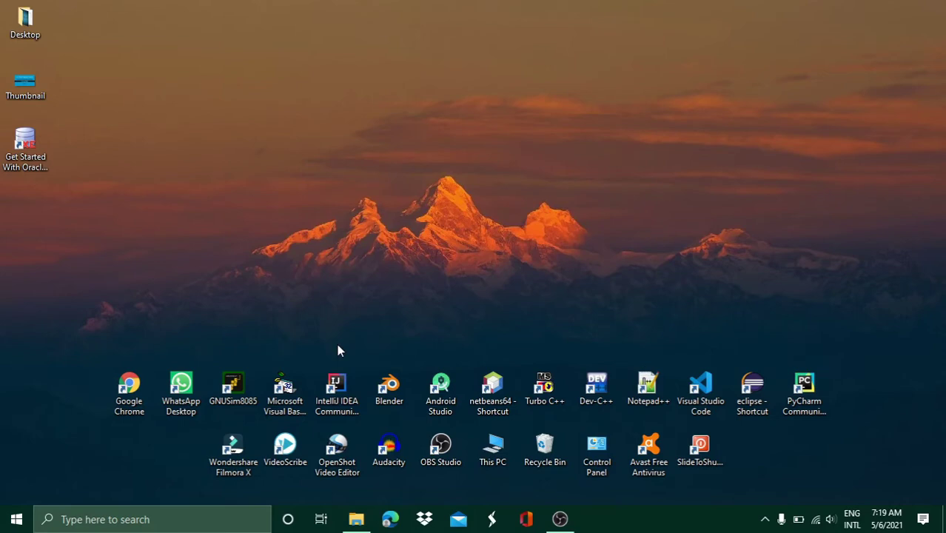
{"action": "double_click", "coordinate": [25, 160]}
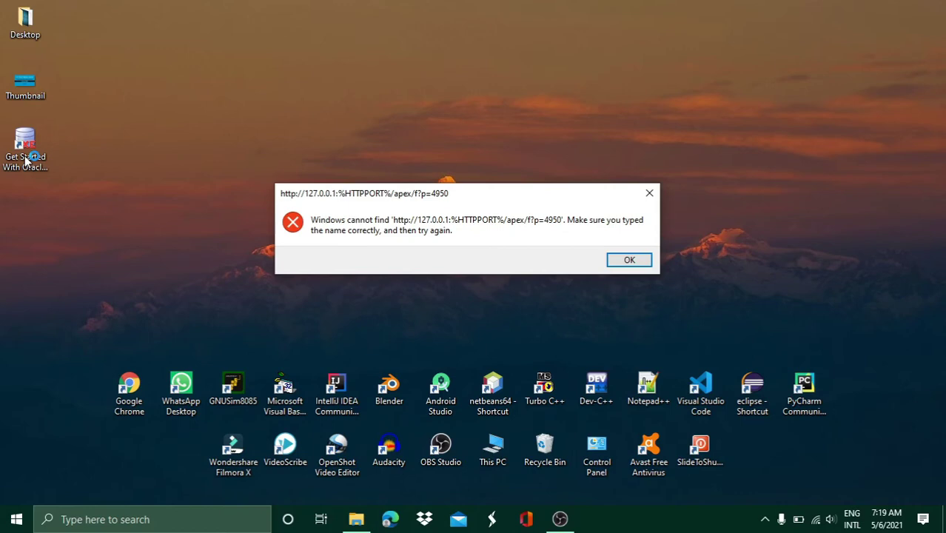
{"action": "left_click", "coordinate": [626, 260]}
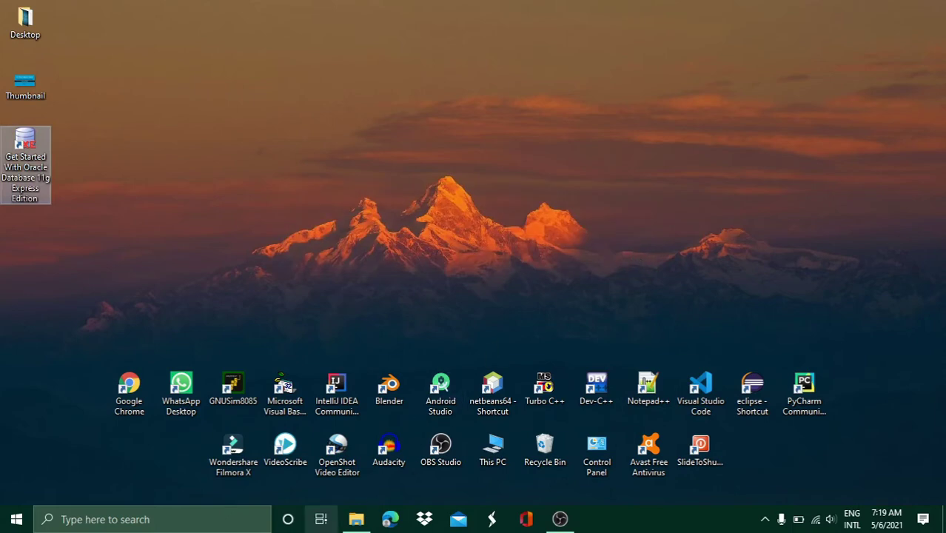
Browse File Explorer to C:\oraclexe\app\oracle\product\11.2.0\server and scroll its item list
{"action": "left_click", "coordinate": [352, 524]}
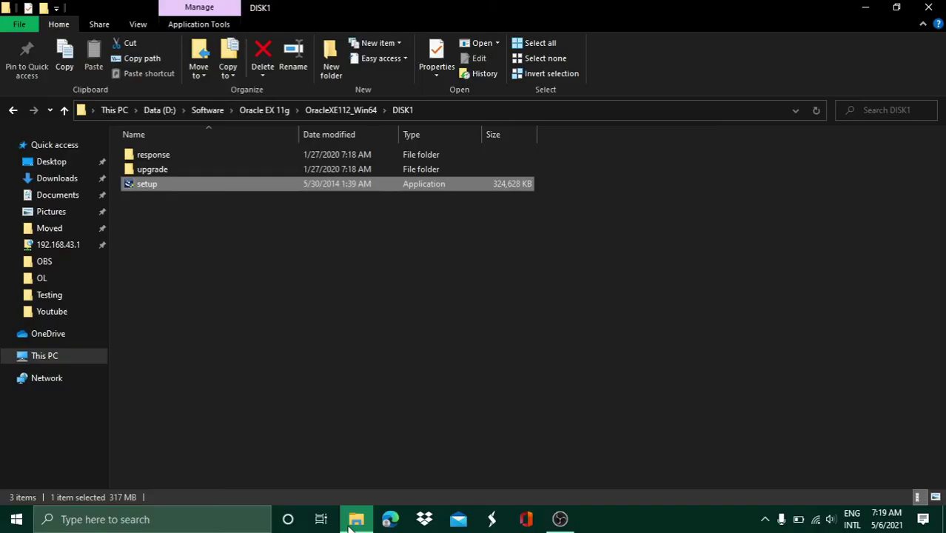
{"action": "left_click", "coordinate": [39, 359]}
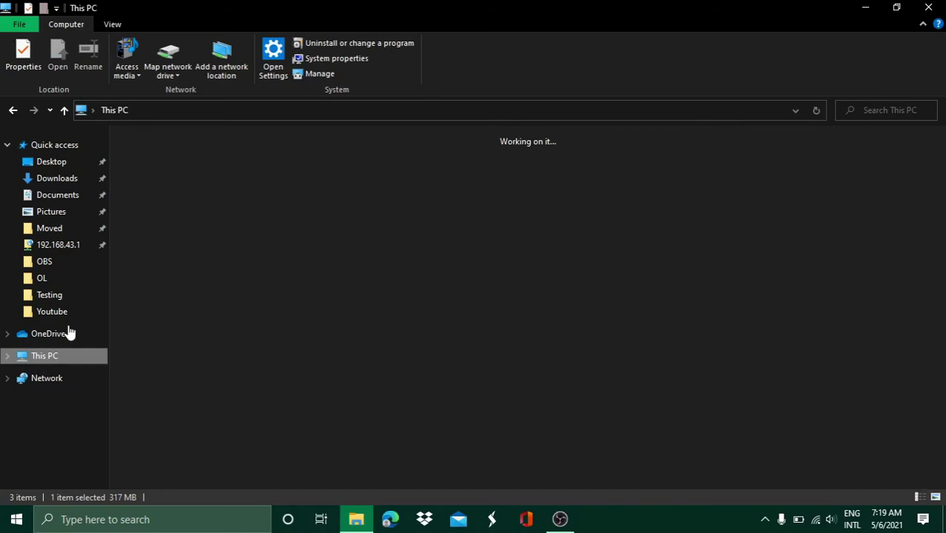
{"action": "double_click", "coordinate": [288, 272]}
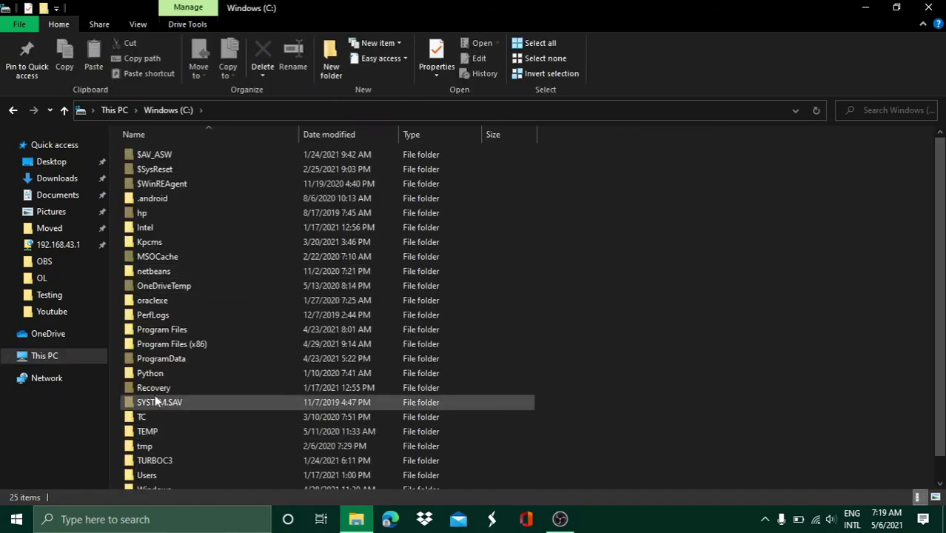
{"action": "double_click", "coordinate": [172, 301]}
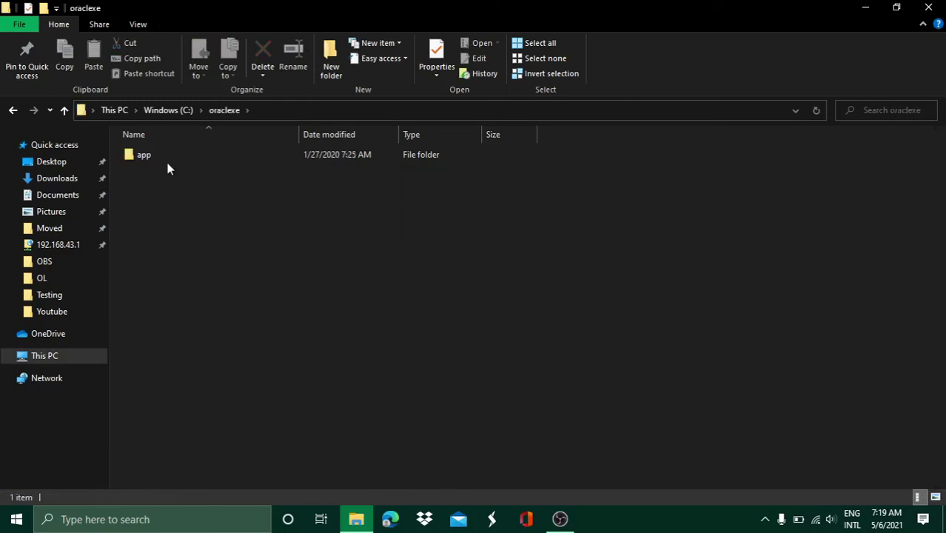
{"action": "double_click", "coordinate": [163, 154]}
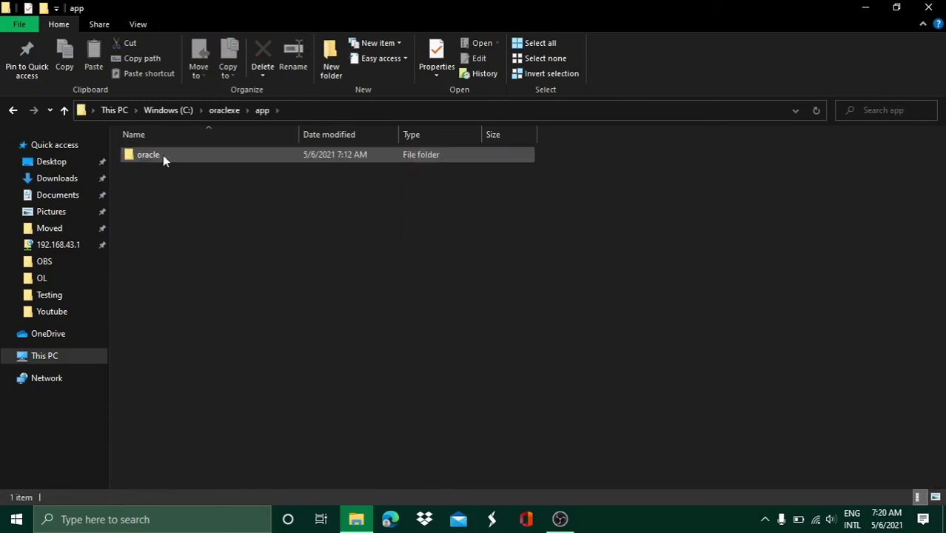
{"action": "double_click", "coordinate": [163, 154]}
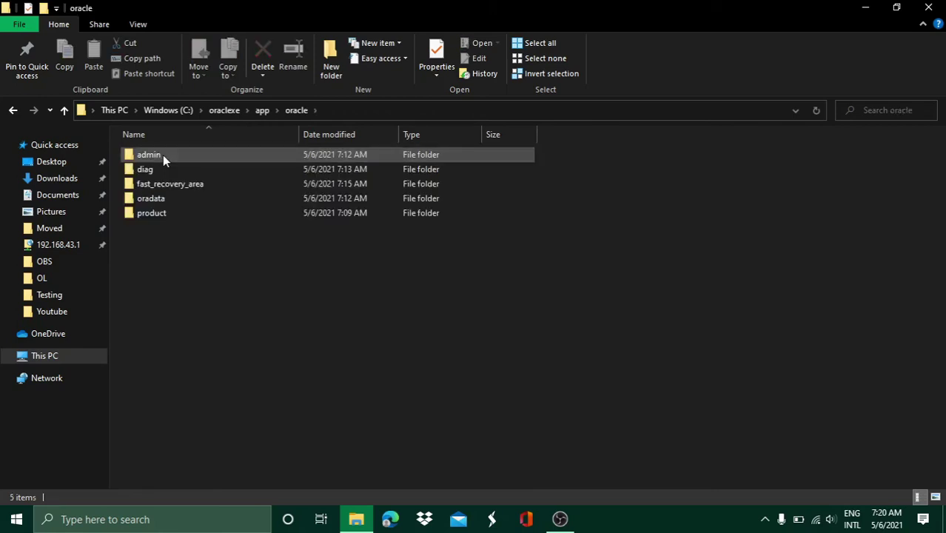
{"action": "double_click", "coordinate": [161, 213]}
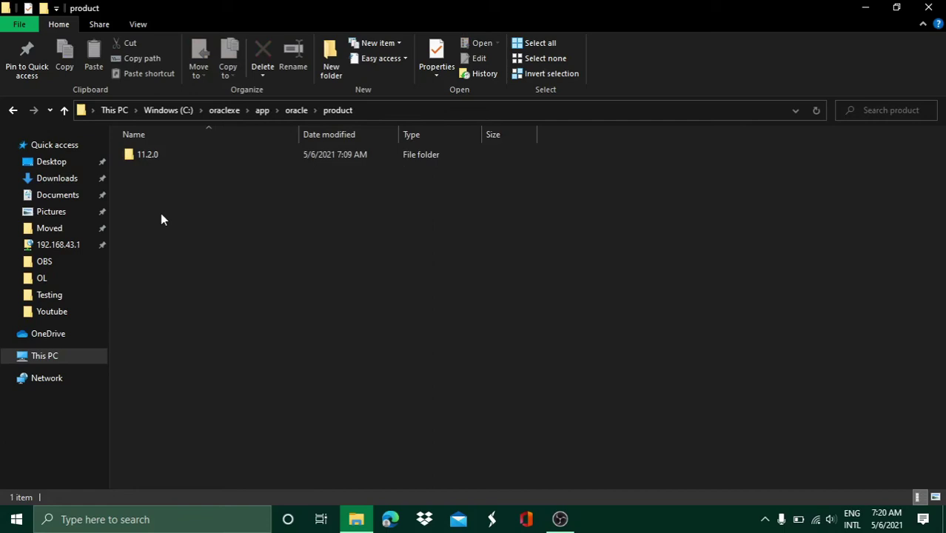
{"action": "double_click", "coordinate": [154, 156]}
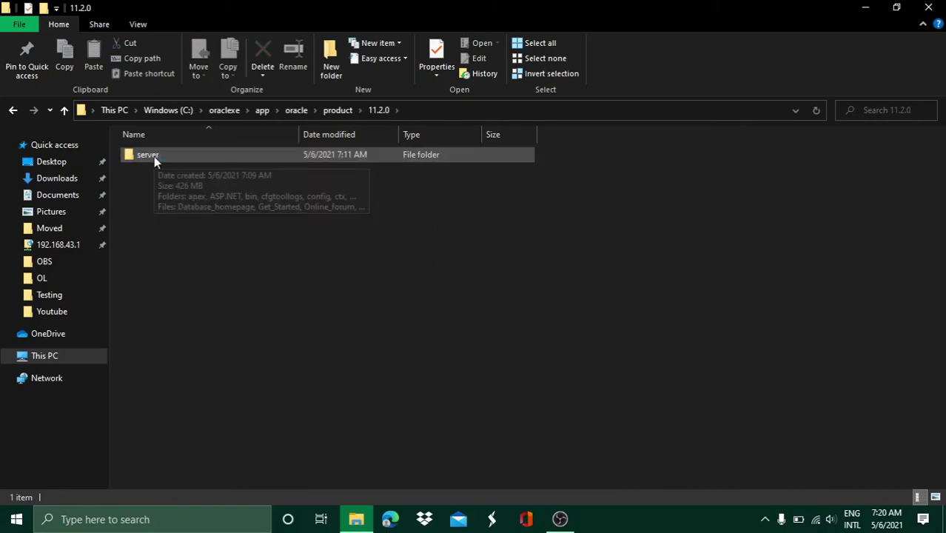
{"action": "double_click", "coordinate": [154, 157]}
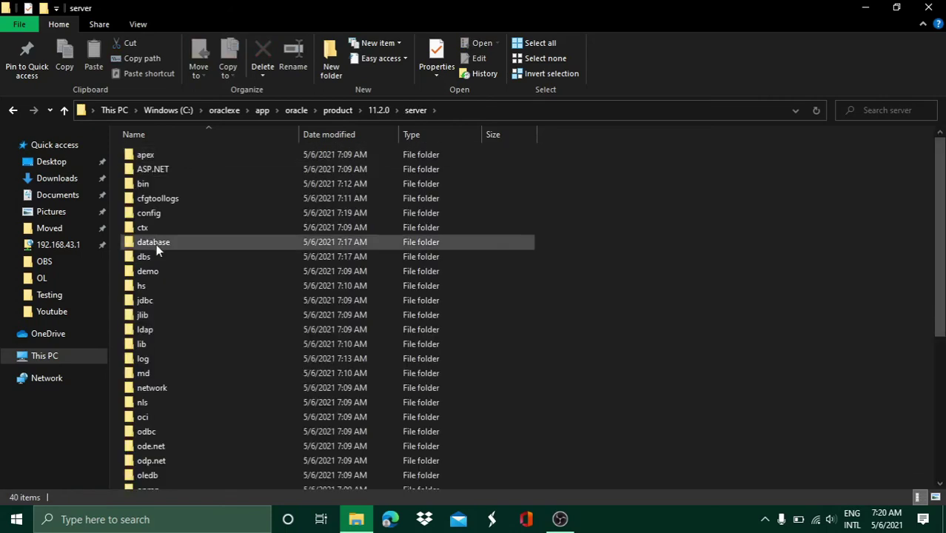
{"action": "scroll", "coordinate": [154, 245], "scroll_direction": "down", "scroll_amount": 6}
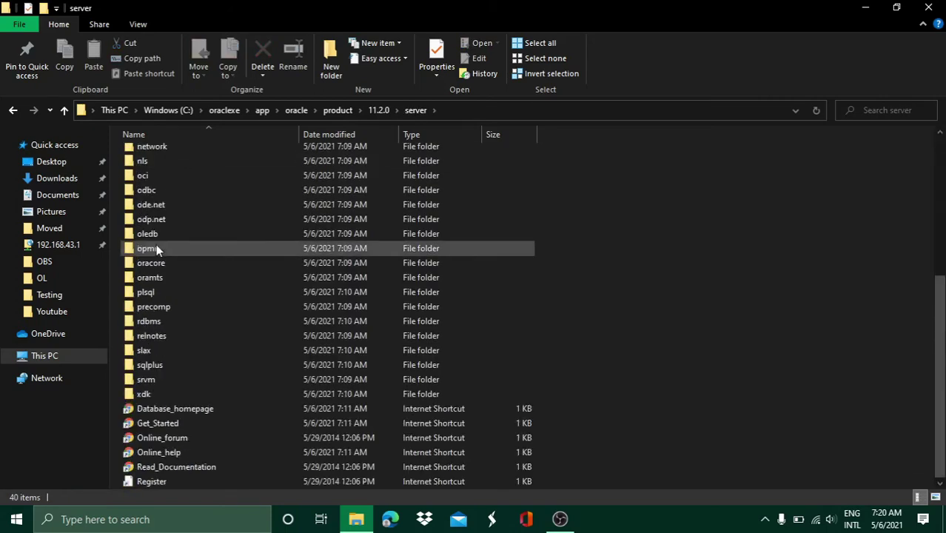
Replace %HTTPPORT% with 8080 in the Get_Started shortcut URL, save it, and close Explorer
{"action": "right_click", "coordinate": [160, 421]}
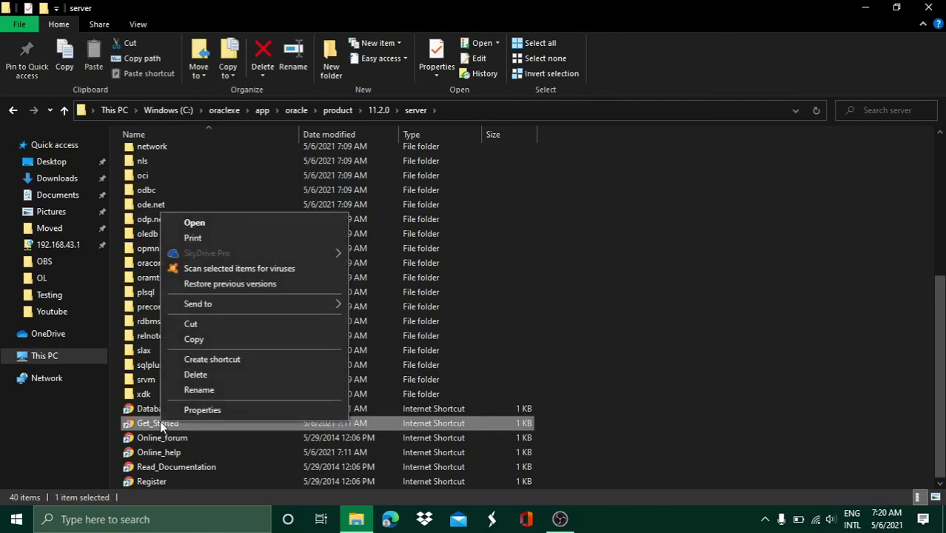
{"action": "left_click", "coordinate": [188, 411]}
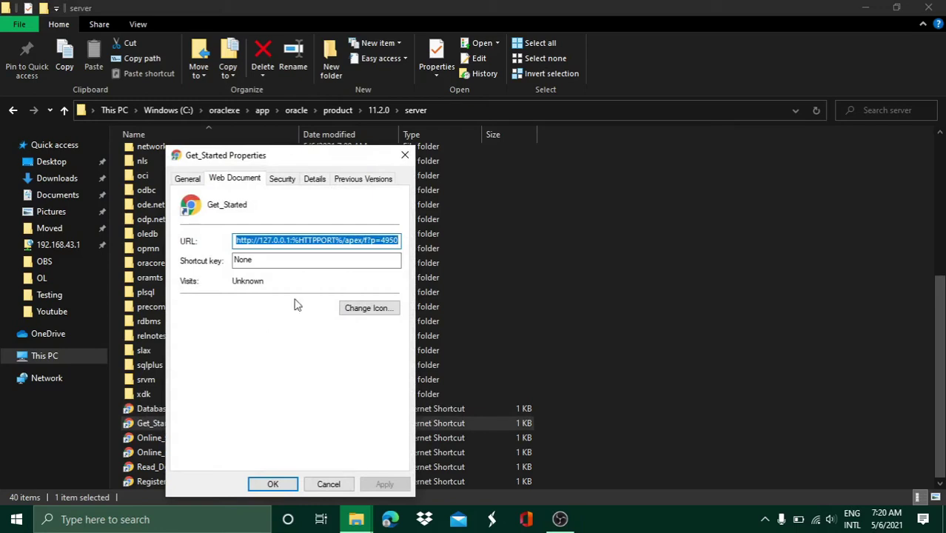
{"action": "left_click", "coordinate": [343, 243]}
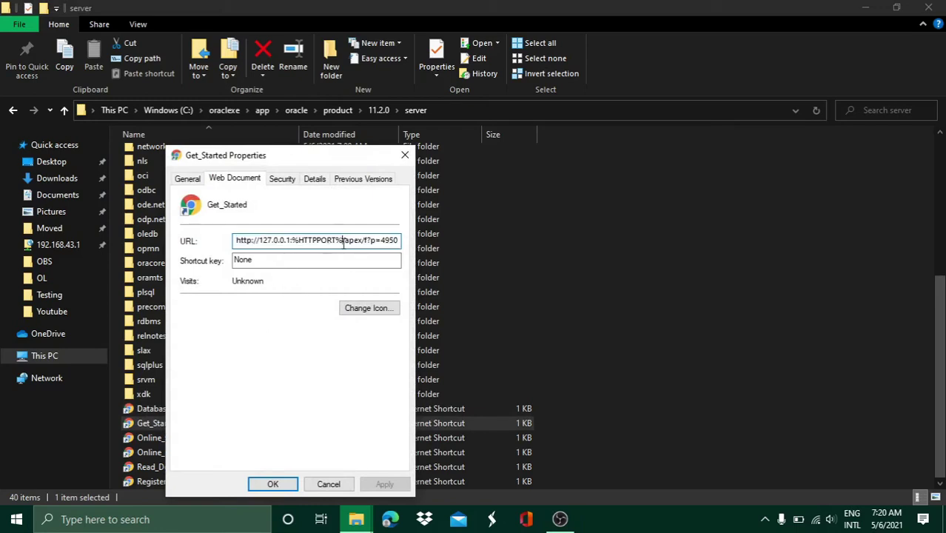
{"action": "key", "text": "BackSpace"}
{"action": "key", "text": "BackSpace"}
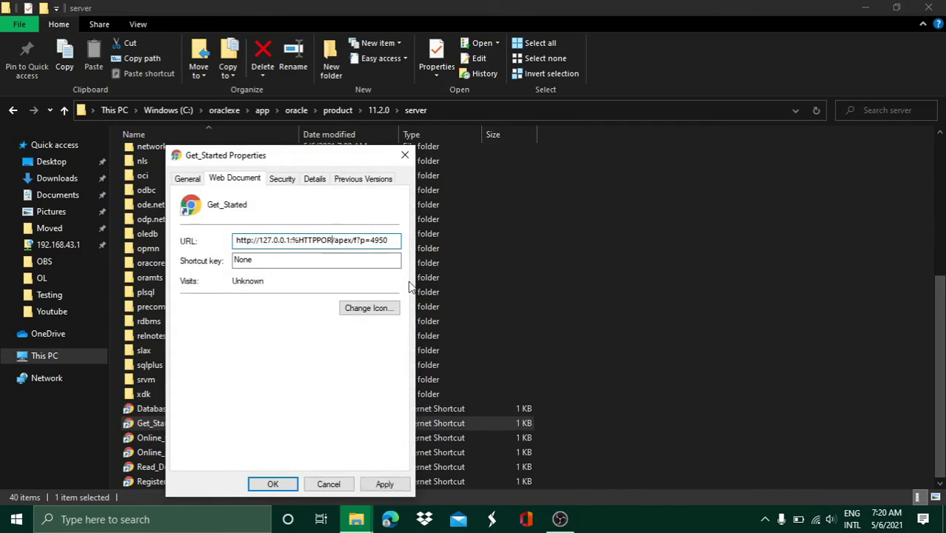
{"action": "key", "text": "BackSpace"}
{"action": "key", "text": "BackSpace"}
{"action": "key", "text": "BackSpace"}
{"action": "key", "text": "BackSpace"}
{"action": "key", "text": "BackSpace"}
{"action": "key", "text": "BackSpace"}
{"action": "key", "text": "BackSpace"}
{"action": "key", "text": "BackSpace"}
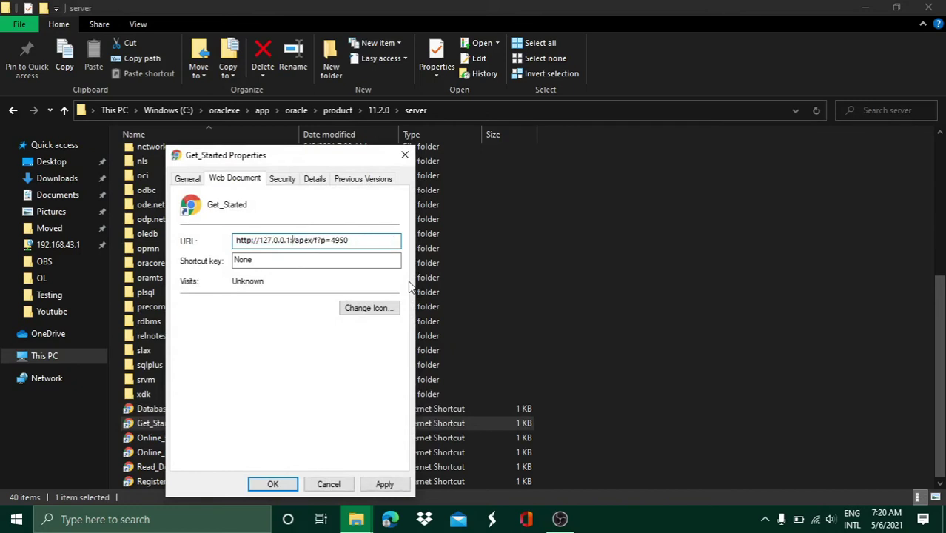
{"action": "type", "text": "8080"}
{"action": "left_click", "coordinate": [384, 483]}
{"action": "left_click", "coordinate": [272, 484]}
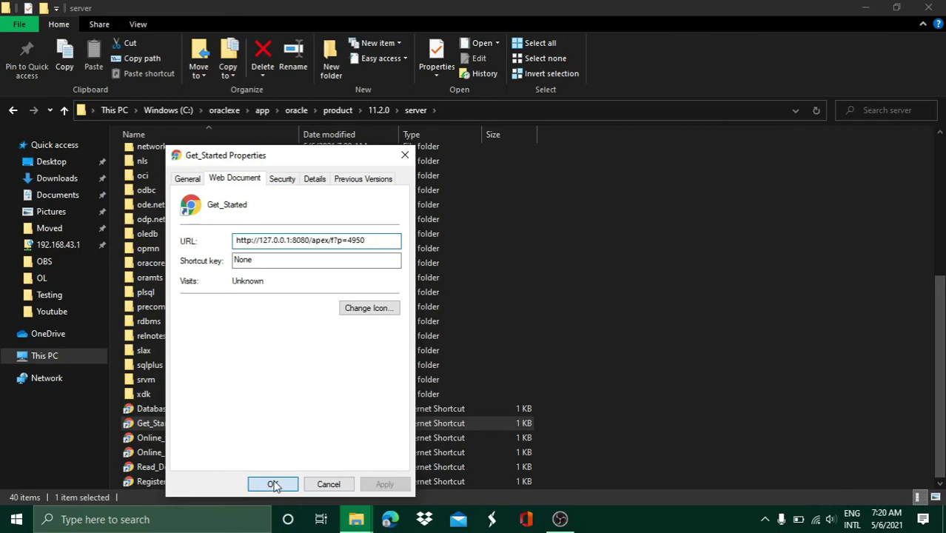
{"action": "left_click", "coordinate": [928, 7]}
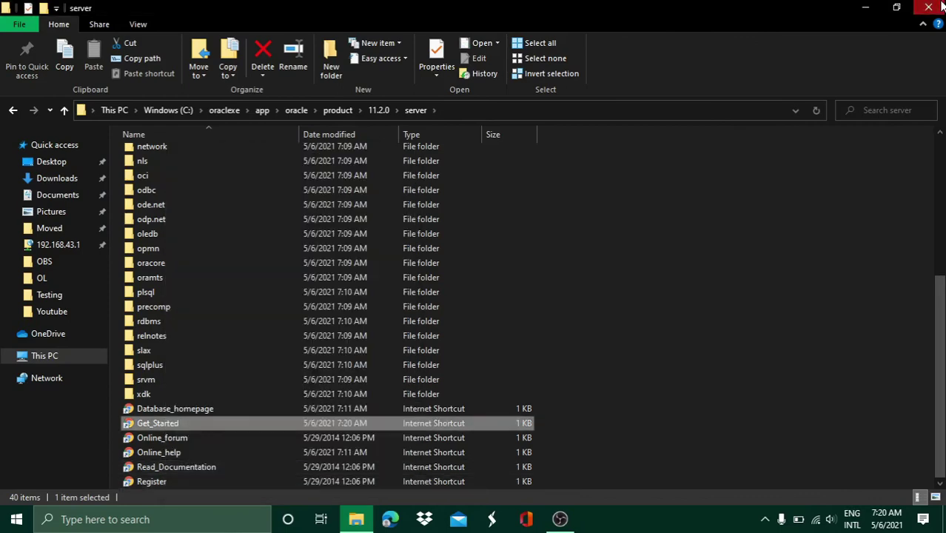
Refresh the desktop, open Get Started in Chrome, and go to Application Express
{"action": "right_click", "coordinate": [224, 127]}
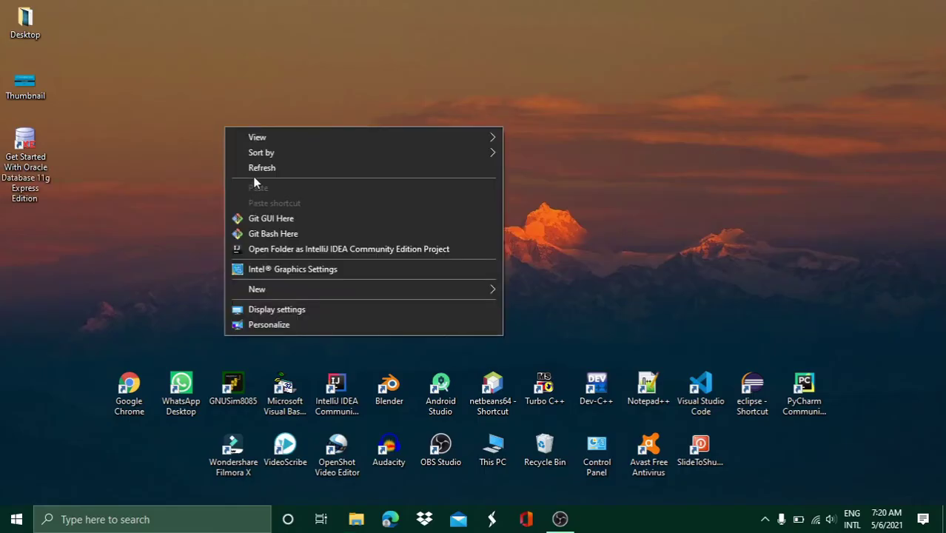
{"action": "left_click", "coordinate": [258, 169]}
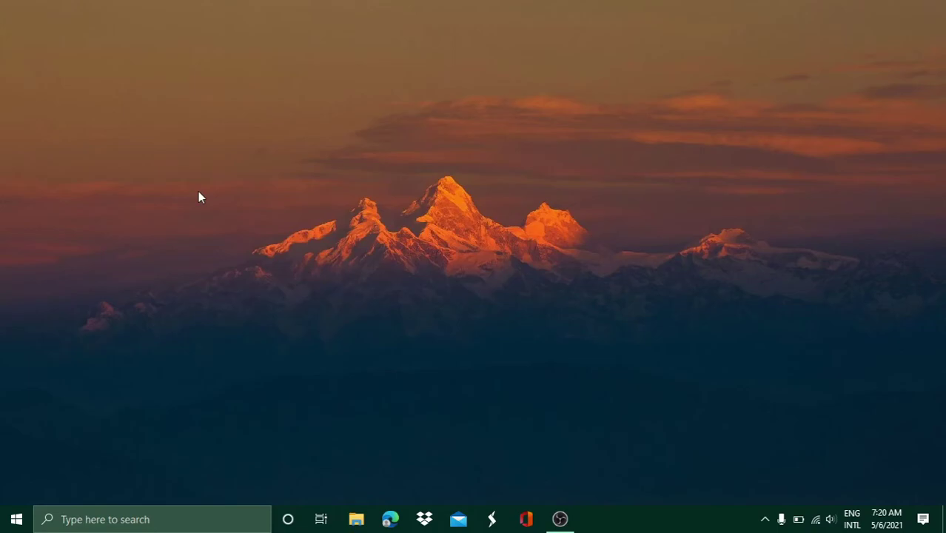
{"action": "double_click", "coordinate": [36, 148]}
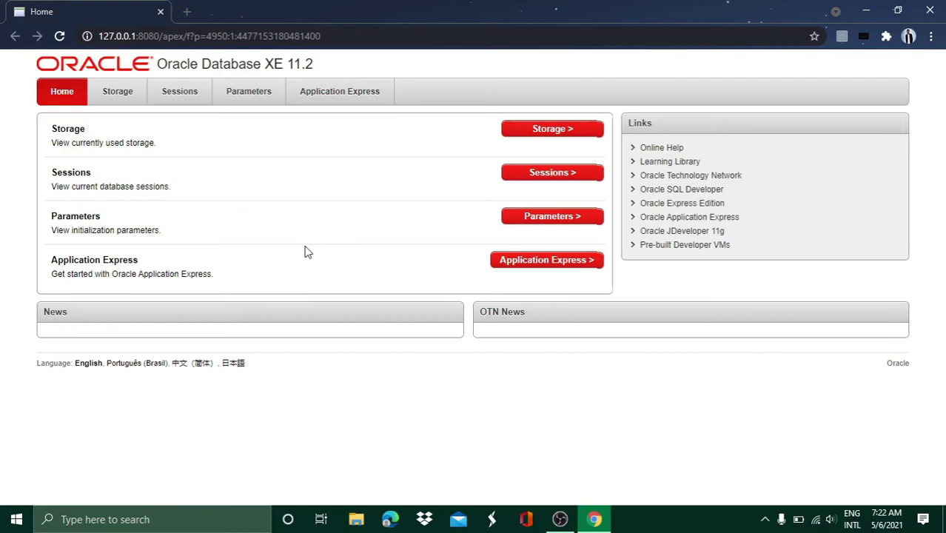
{"action": "left_click", "coordinate": [574, 264]}
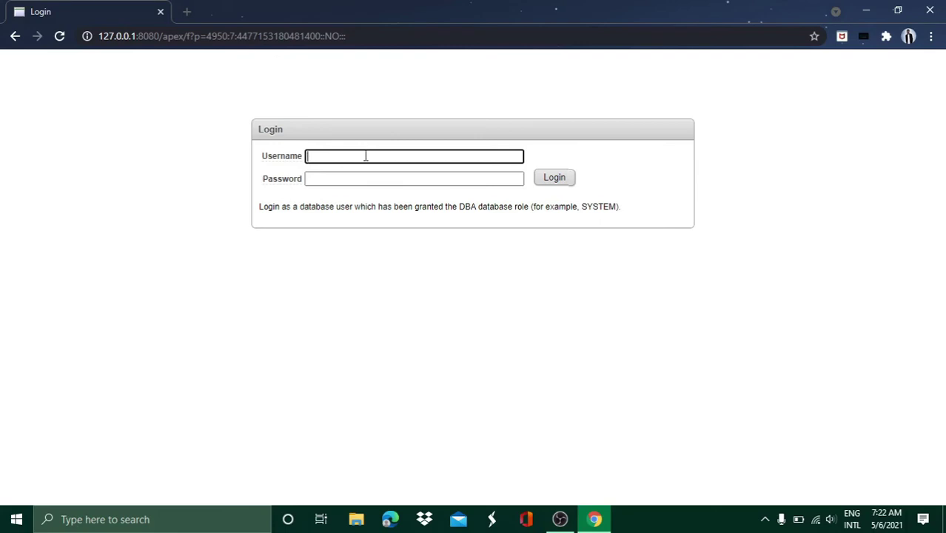
Log in to Application Express as user system with the database password
{"action": "type", "text": "system"}
{"action": "left_click", "coordinate": [351, 178]}
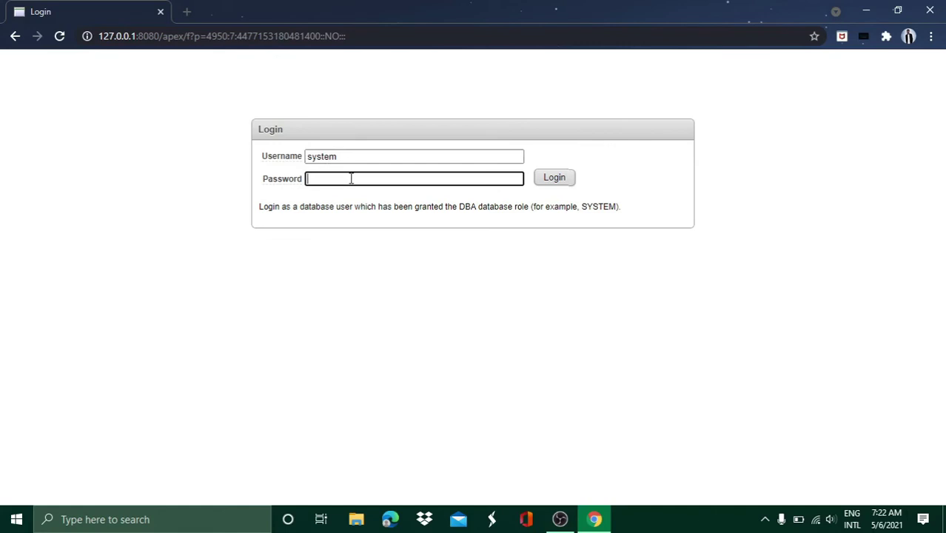
{"action": "type", "text": "admin"}
{"action": "left_click", "coordinate": [550, 181]}
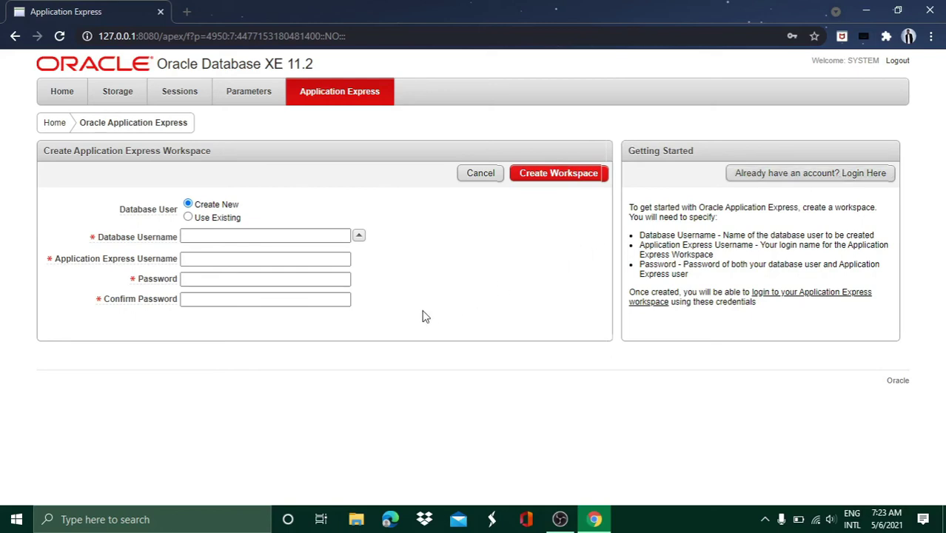
Create workspace PROCODE for new database user ProCode with a confirmed password, then open its login
{"action": "left_click", "coordinate": [295, 236]}
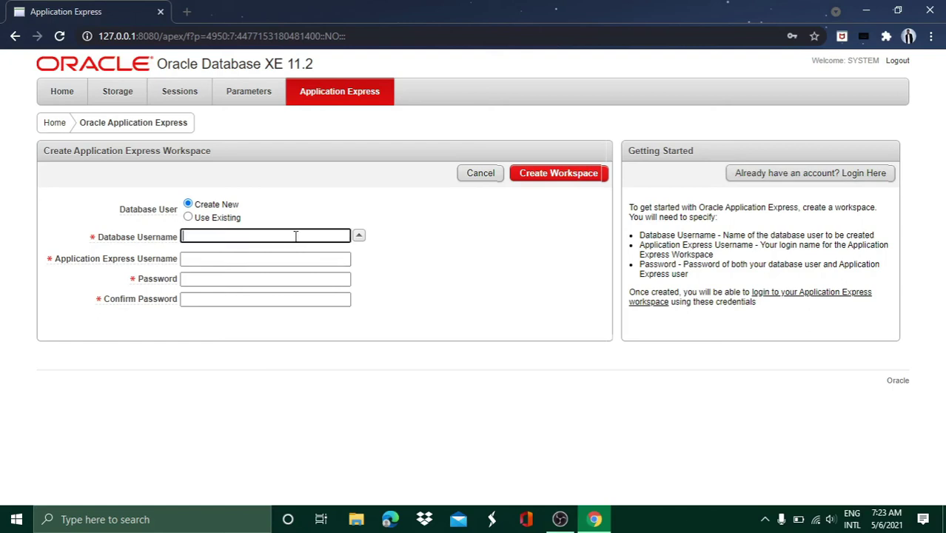
{"action": "type", "text": "ProCode"}
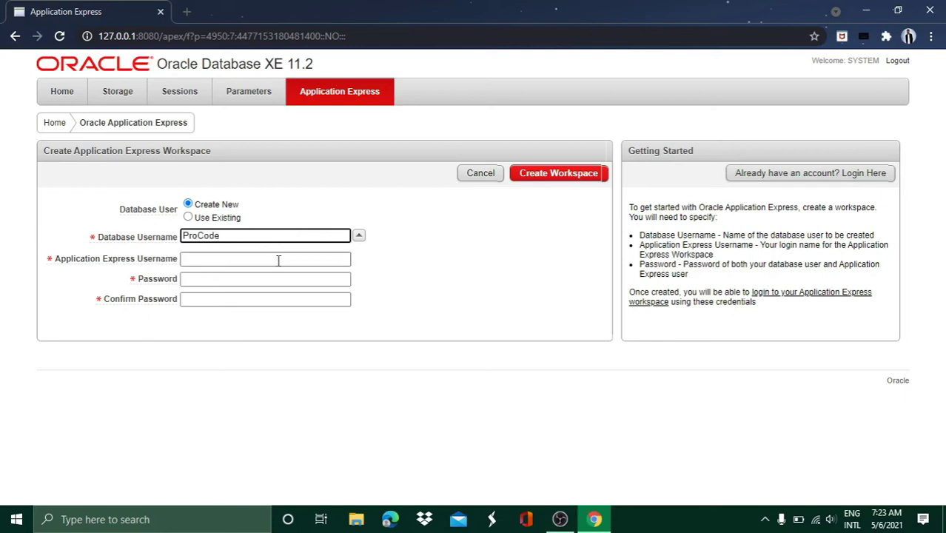
{"action": "left_click", "coordinate": [278, 260]}
{"action": "type", "text": "ProCode"}
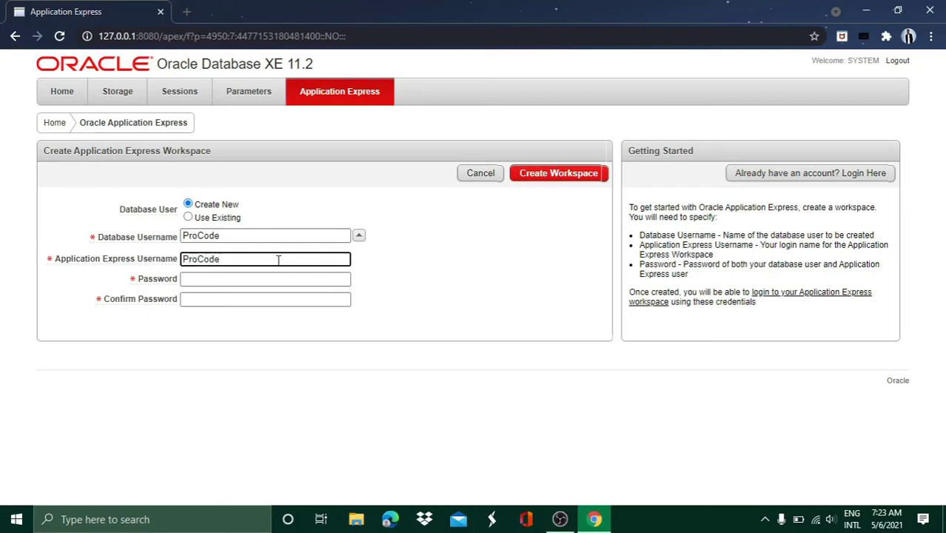
{"action": "left_click", "coordinate": [252, 279]}
{"action": "type", "text": "*****"}
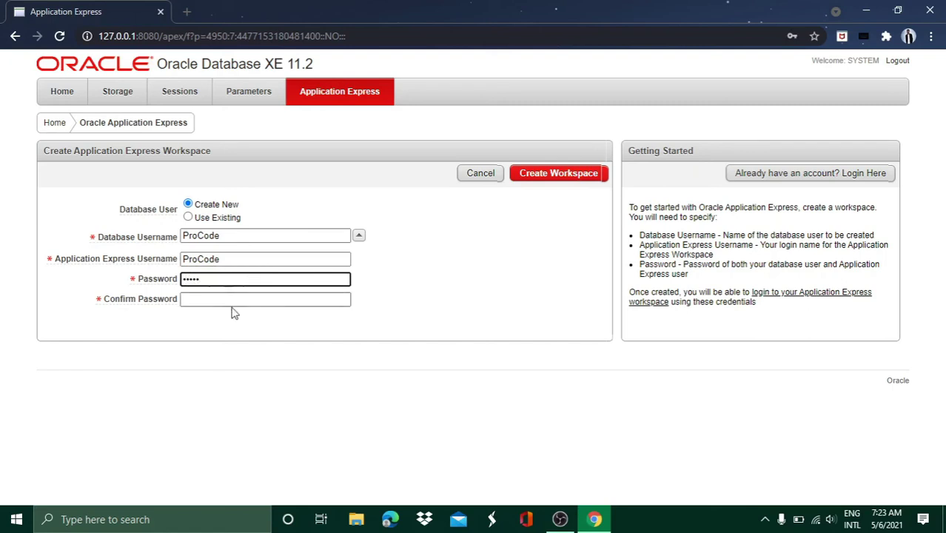
{"action": "left_click", "coordinate": [232, 302]}
{"action": "type", "text": "*****"}
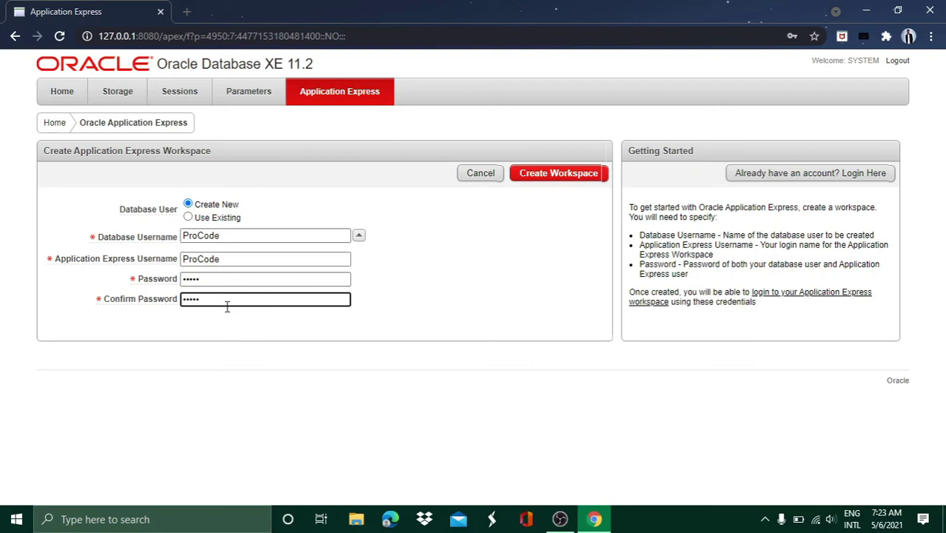
{"action": "left_click", "coordinate": [555, 174]}
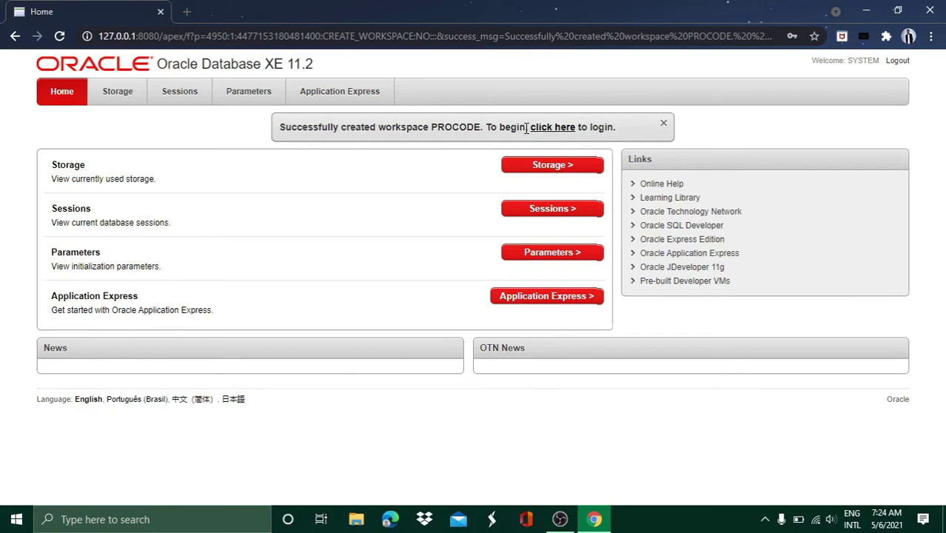
{"action": "left_click", "coordinate": [546, 127]}
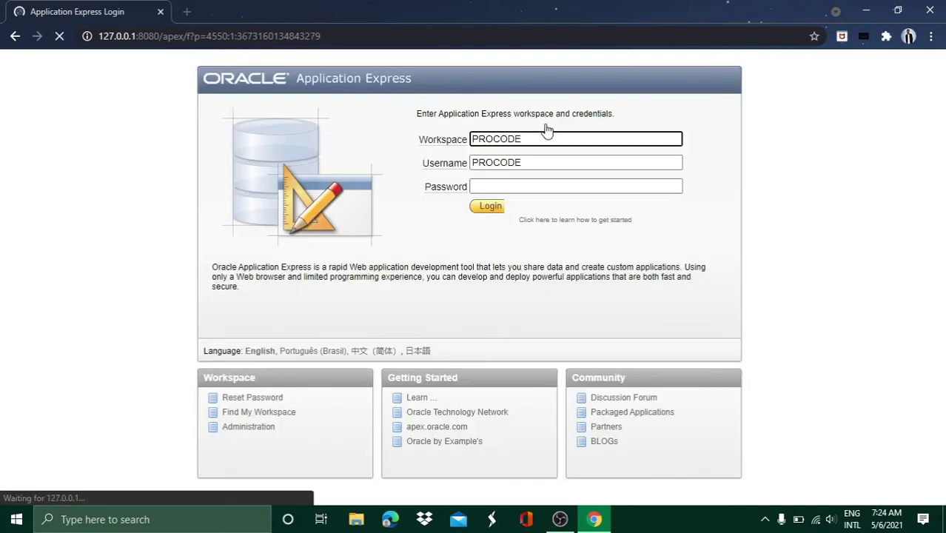
Enter the ProCode password and log in to the PROCODE workspace
{"action": "left_click", "coordinate": [489, 186]}
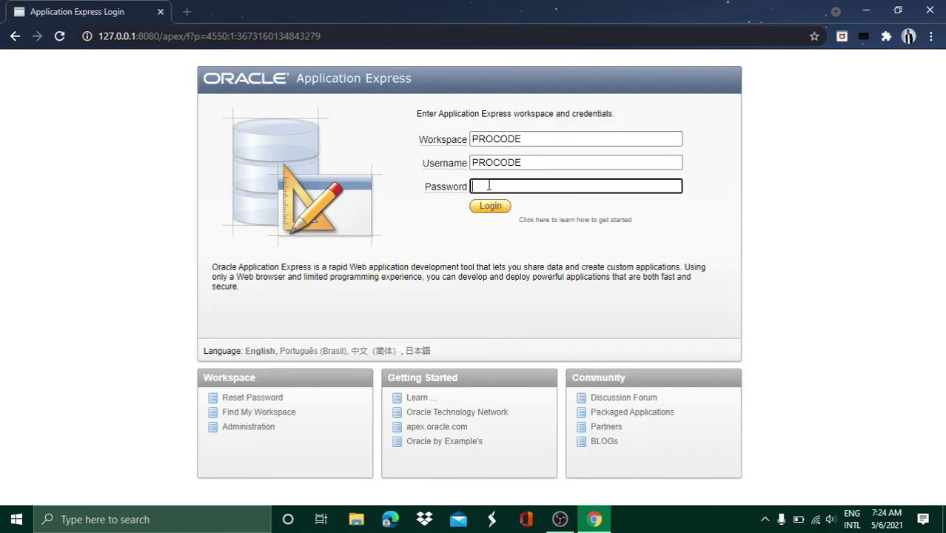
{"action": "type", "text": "proco"}
{"action": "left_click", "coordinate": [492, 211]}
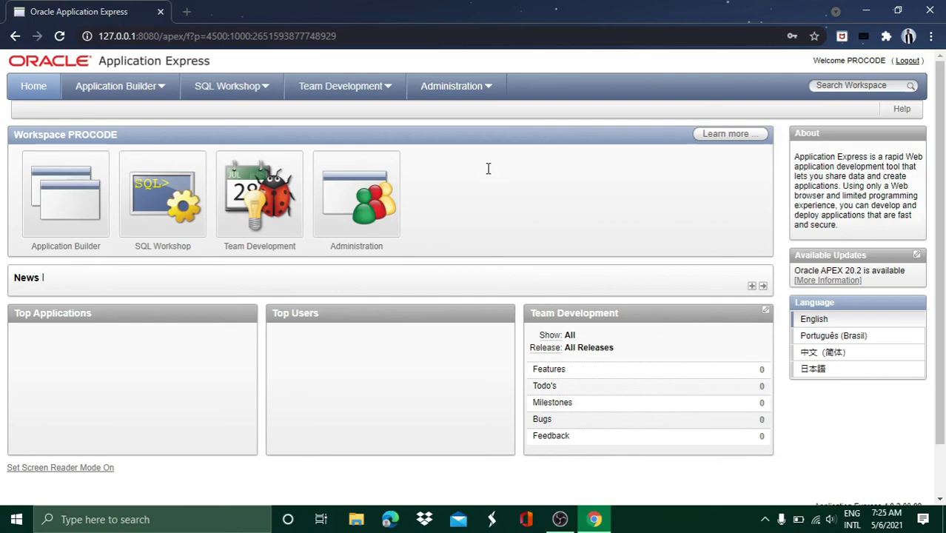
Run 'select * from tab' in SQL Commands, review the listed tables, and close Chrome
{"action": "left_click", "coordinate": [167, 210]}
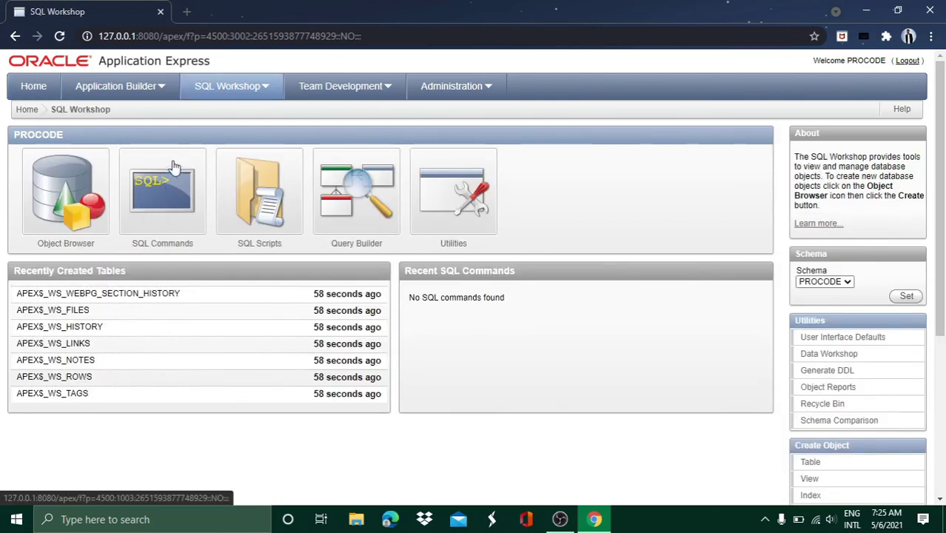
{"action": "left_click", "coordinate": [168, 193]}
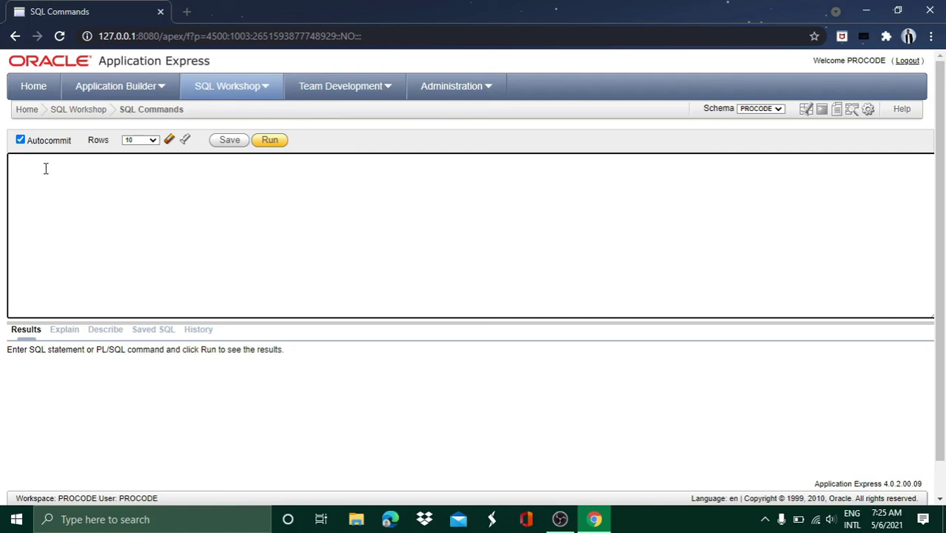
{"action": "type", "text": "select * from tab"}
{"action": "left_click", "coordinate": [266, 144]}
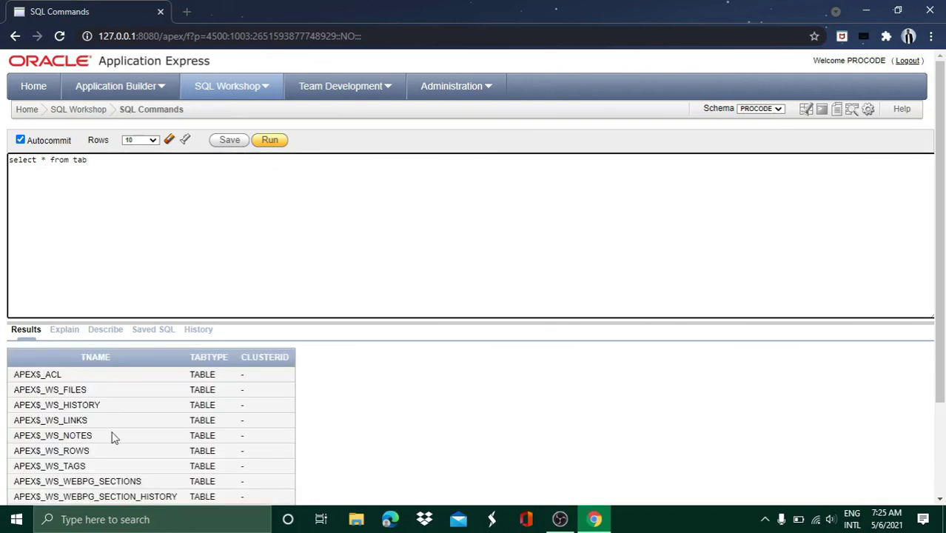
{"action": "scroll", "coordinate": [116, 393], "scroll_direction": "down", "scroll_amount": 3}
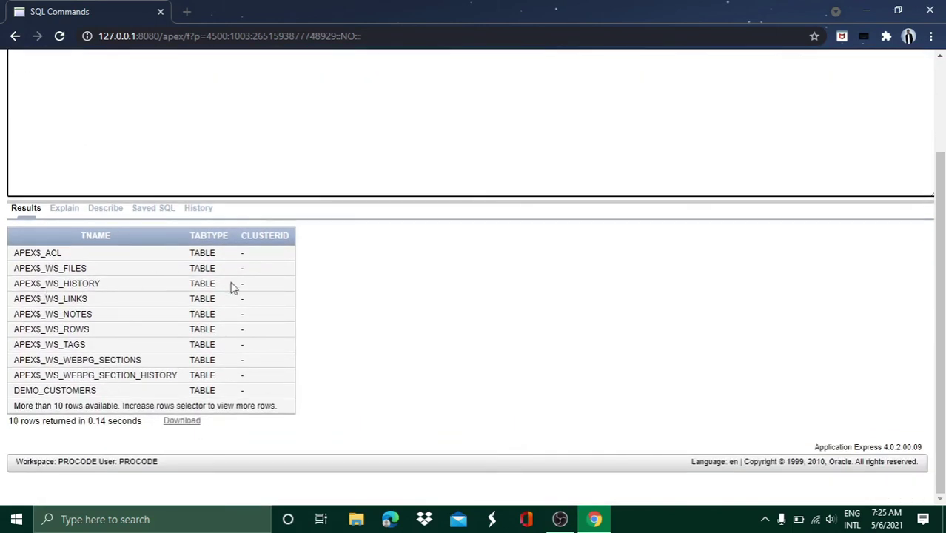
{"action": "scroll", "coordinate": [152, 354], "scroll_direction": "up", "scroll_amount": 3}
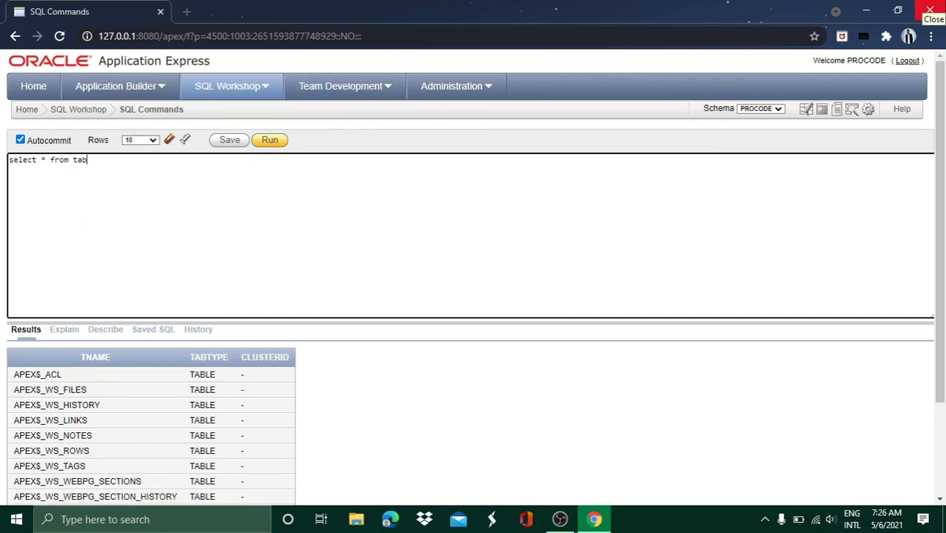
{"action": "left_click", "coordinate": [930, 11]}
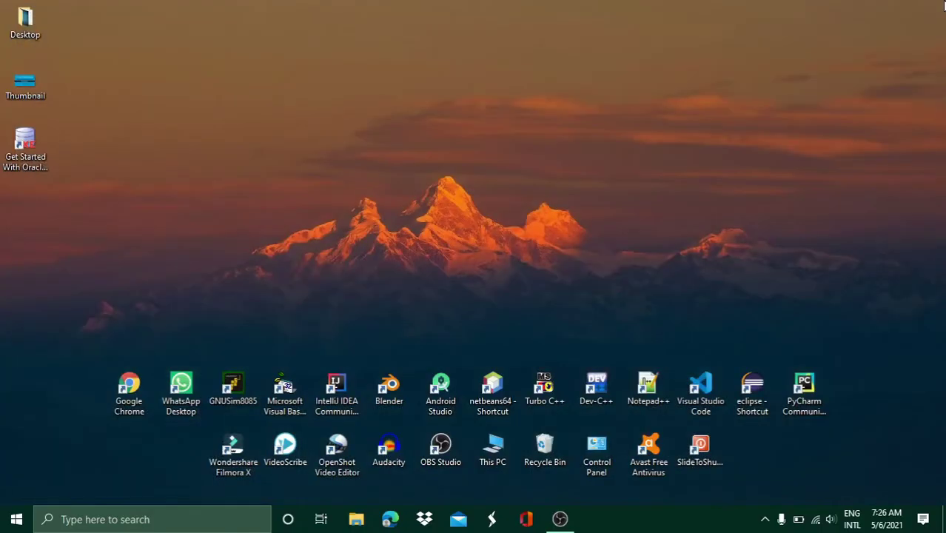
Open Chrome at localhost:8080/apex
{"action": "double_click", "coordinate": [133, 391]}
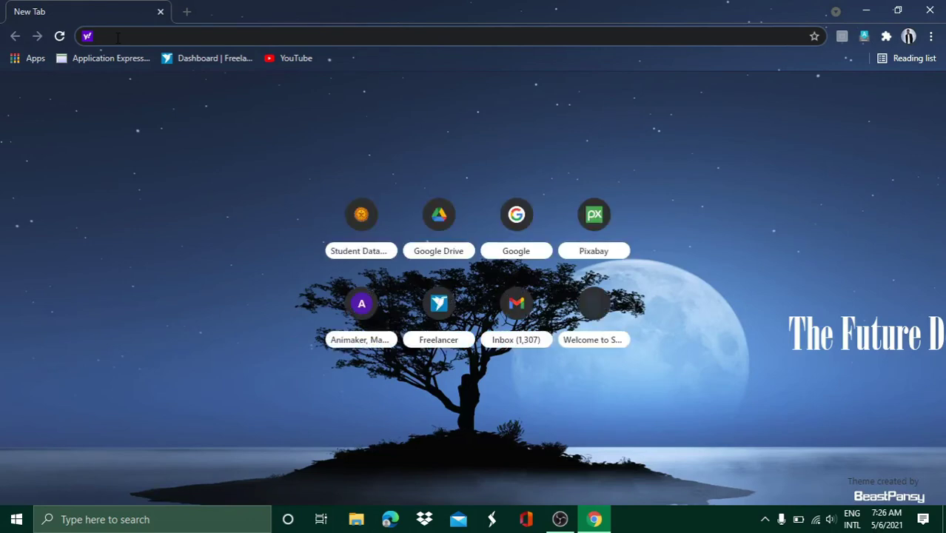
{"action": "type", "text": "localh"}
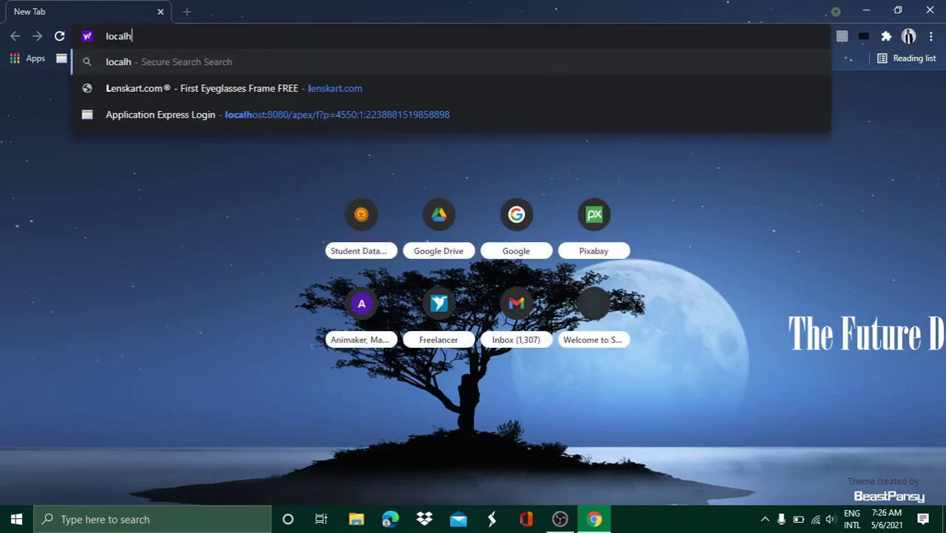
{"action": "type", "text": "ost"}
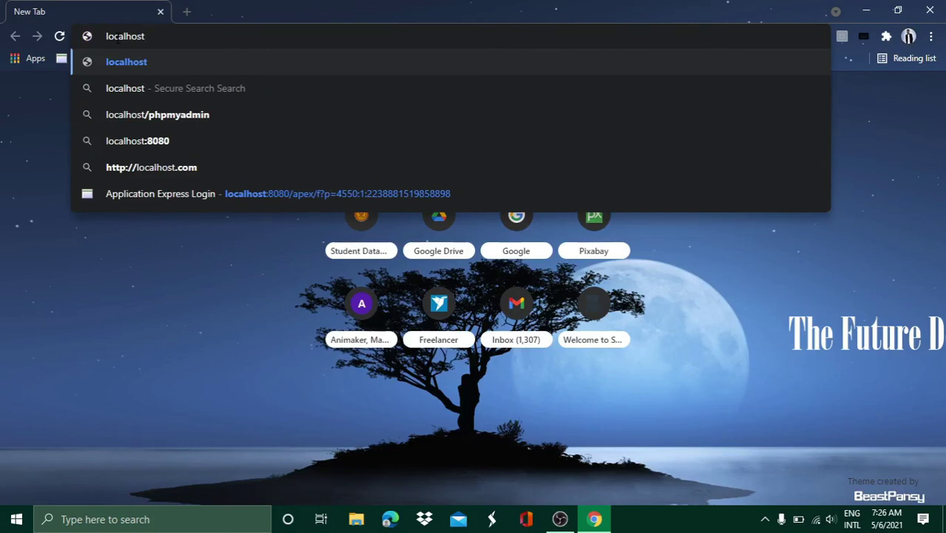
{"action": "type", "text": ":8080"}
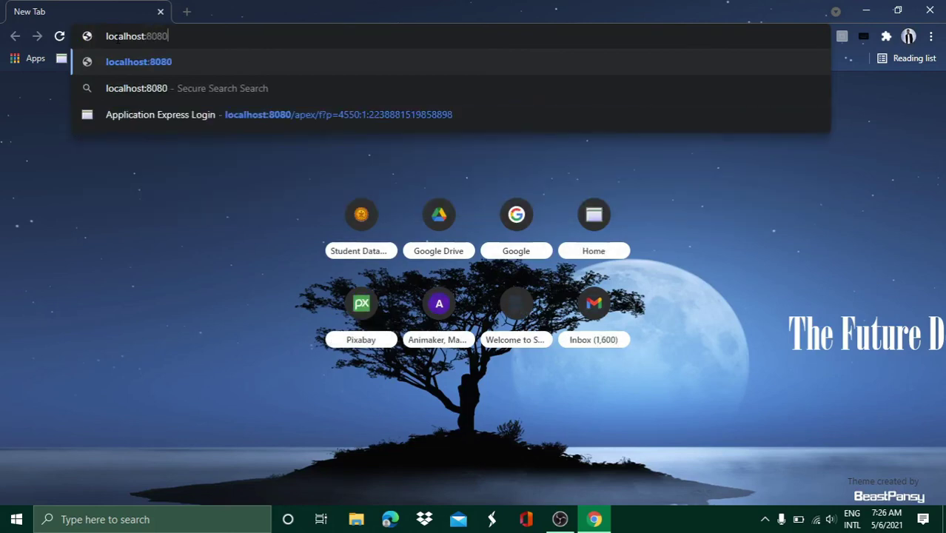
{"action": "type", "text": "/apex"}
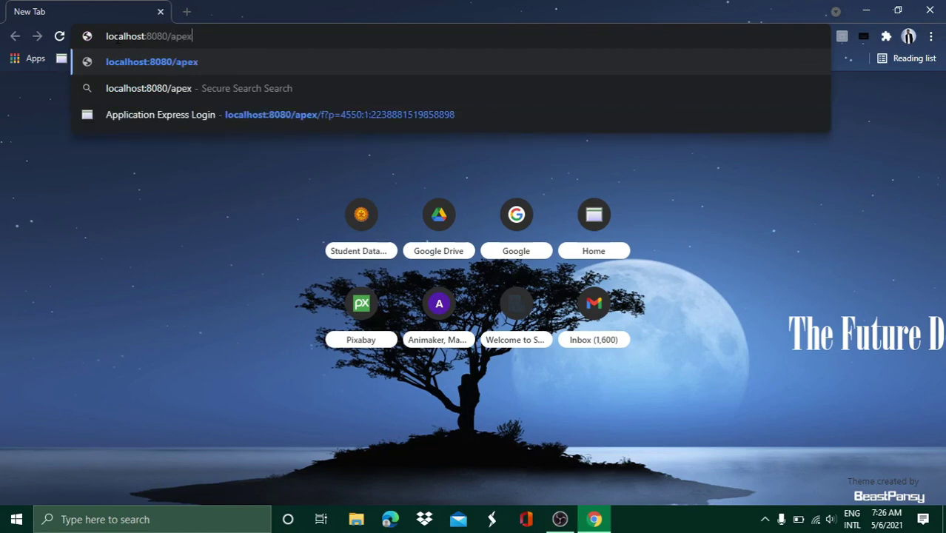
{"action": "key", "text": "Return"}
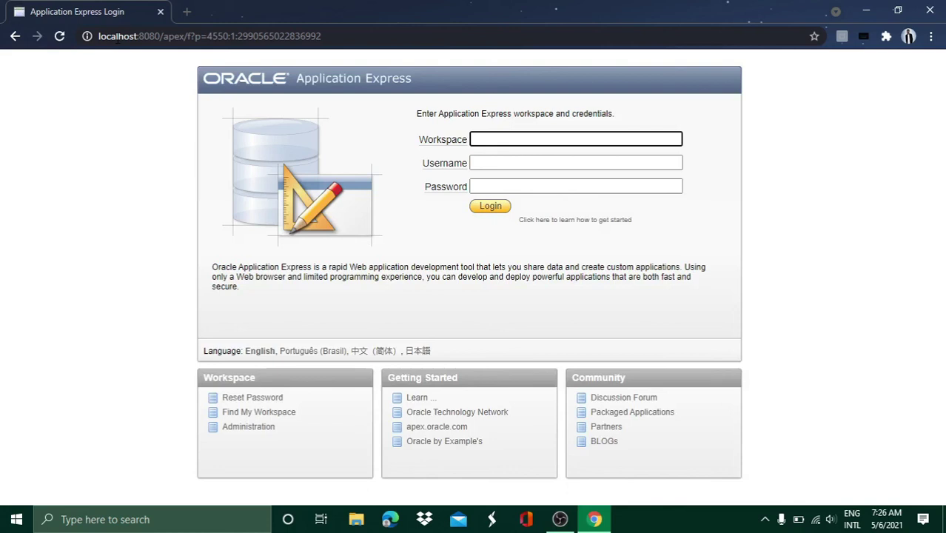
Log in with workspace ProCode, username ProCode and the account password
{"action": "type", "text": "ProCode"}
{"action": "key", "text": "Tab"}
{"action": "type", "text": "P"}
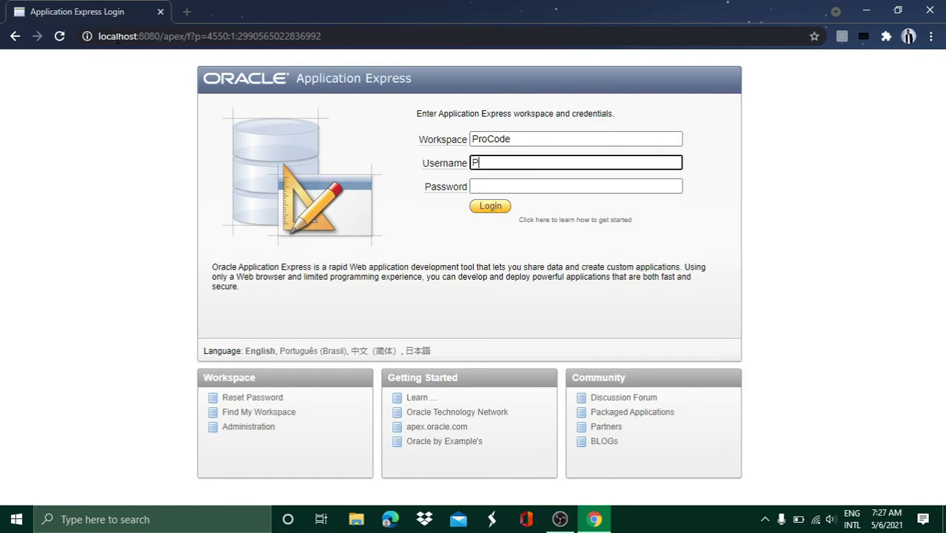
{"action": "type", "text": "roCode"}
{"action": "key", "text": "Tab"}
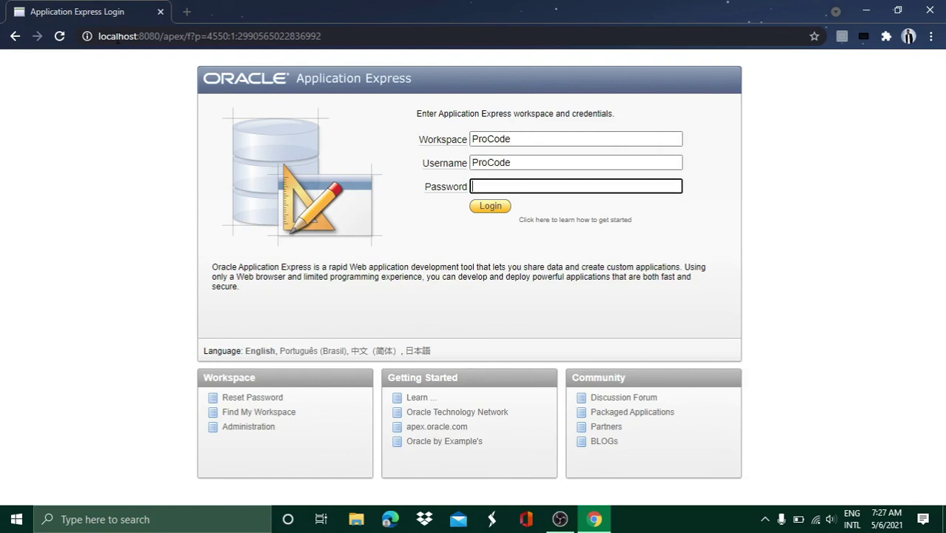
{"action": "type", "text": "abcde"}
{"action": "left_click", "coordinate": [475, 209]}
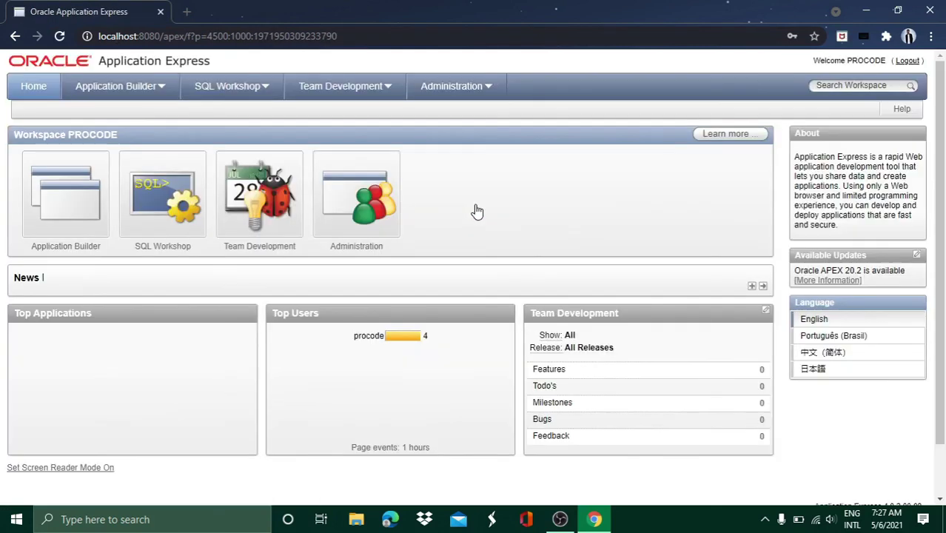
Minimize Chrome and start Oracle's Run SQL Command Line from the Start menu's Recently added list
{"action": "left_click", "coordinate": [871, 11]}
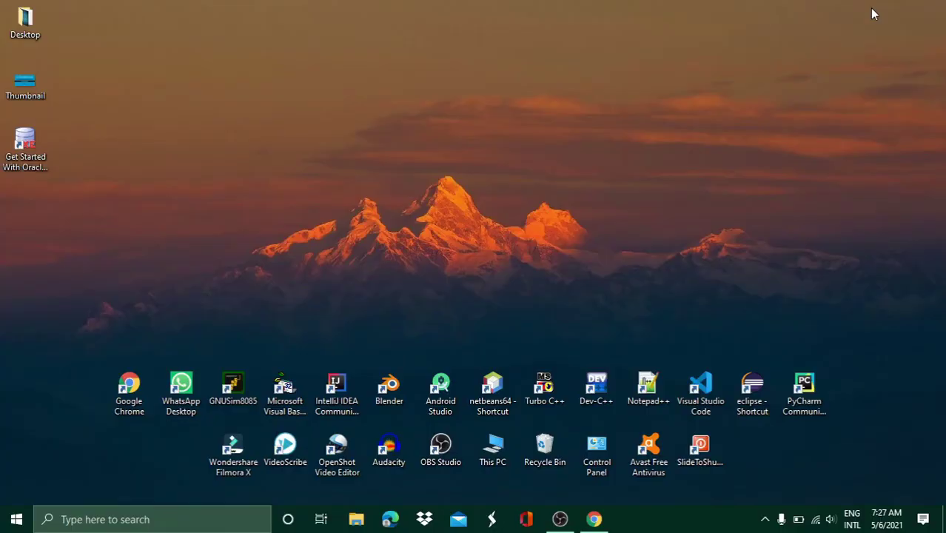
{"action": "left_click", "coordinate": [16, 519]}
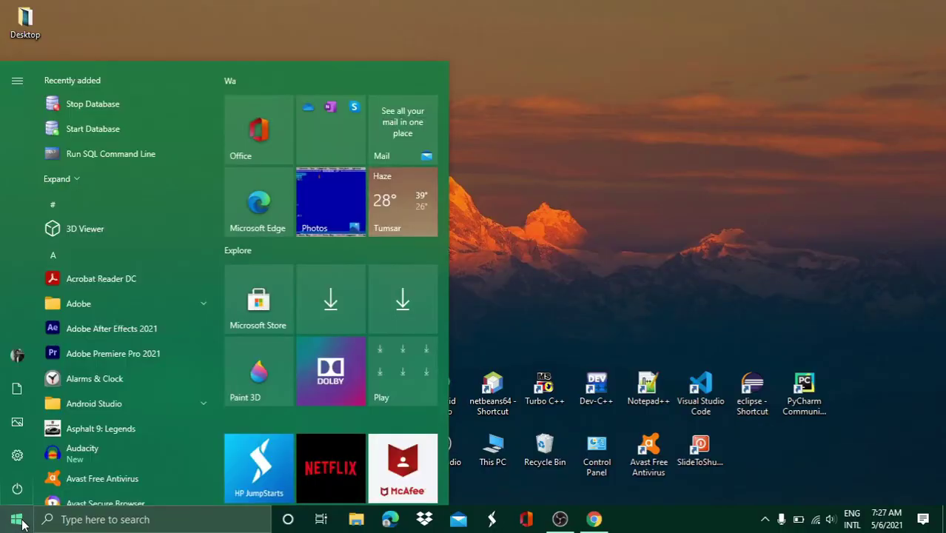
{"action": "left_click", "coordinate": [64, 179]}
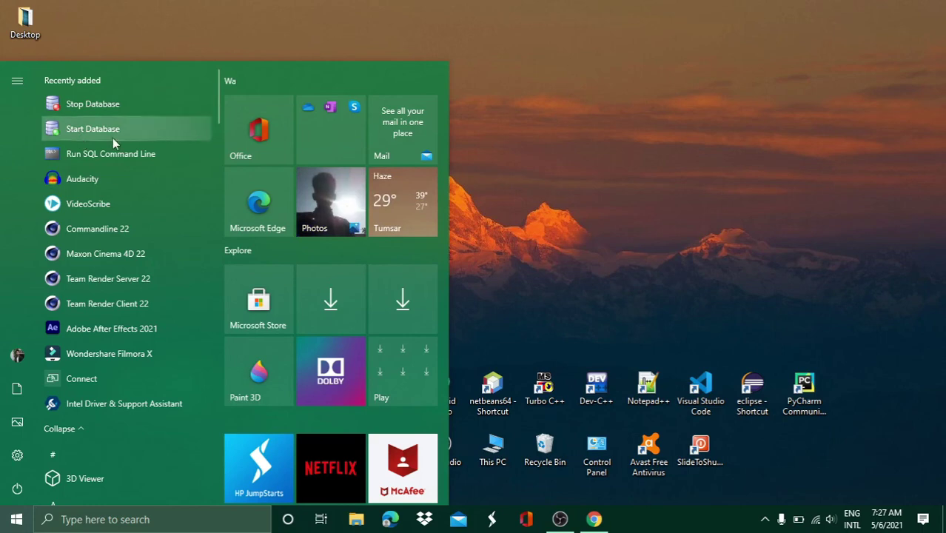
{"action": "left_click", "coordinate": [127, 160]}
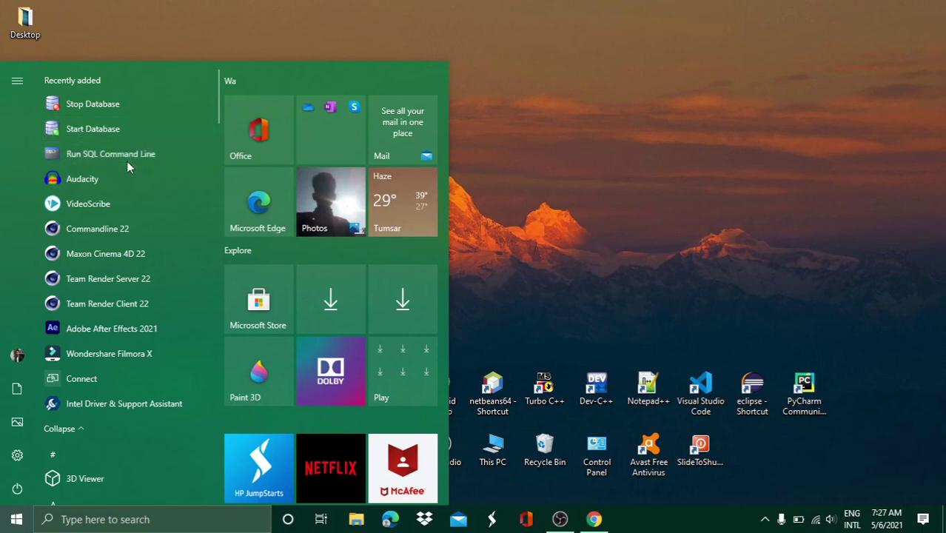